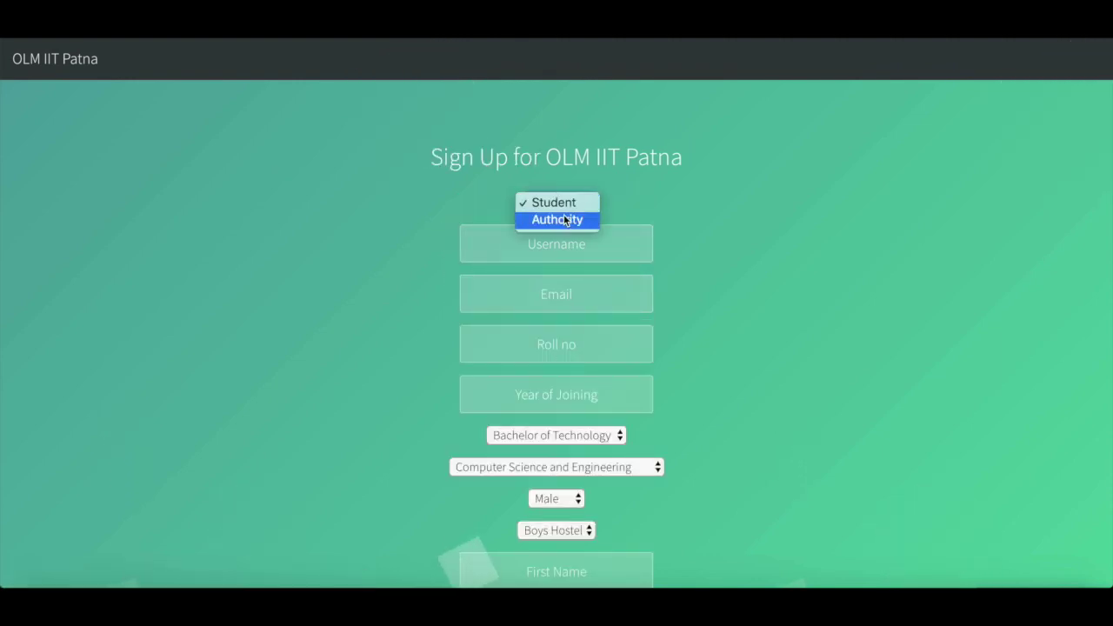
pyautogui.click(688, 275)
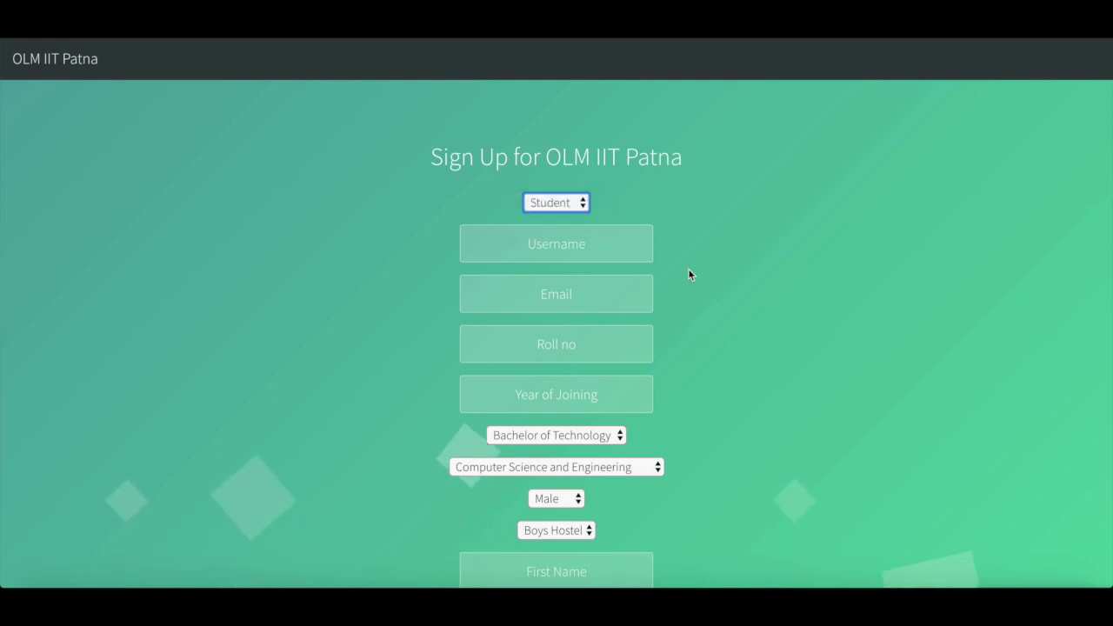
pyautogui.scroll(-5, 688, 274)
pyautogui.scroll(5, 688, 269)
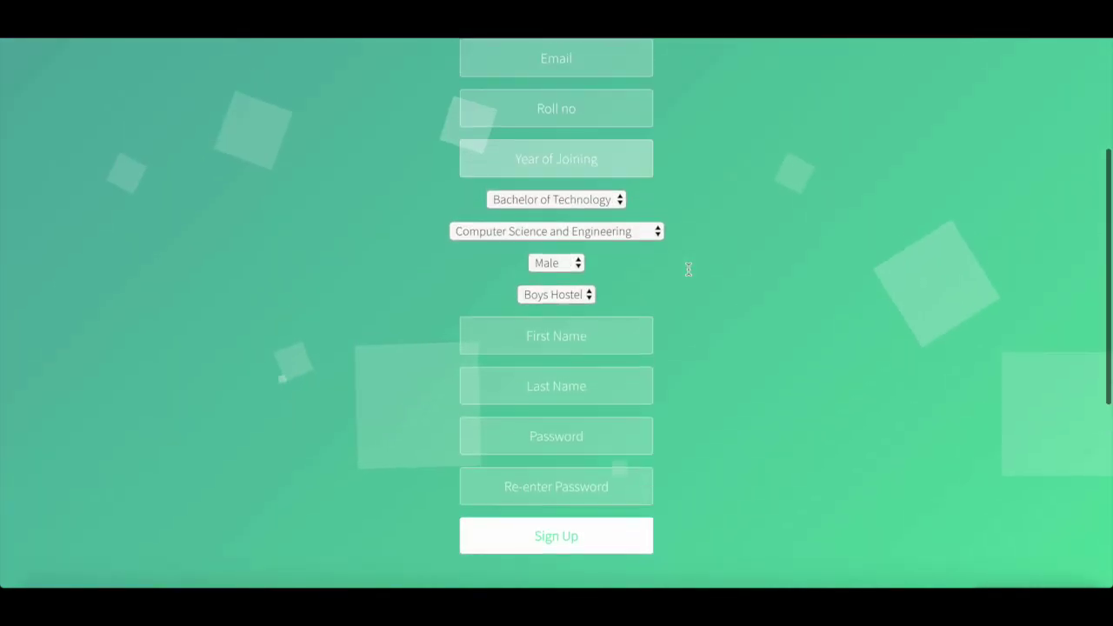
pyautogui.click(580, 202)
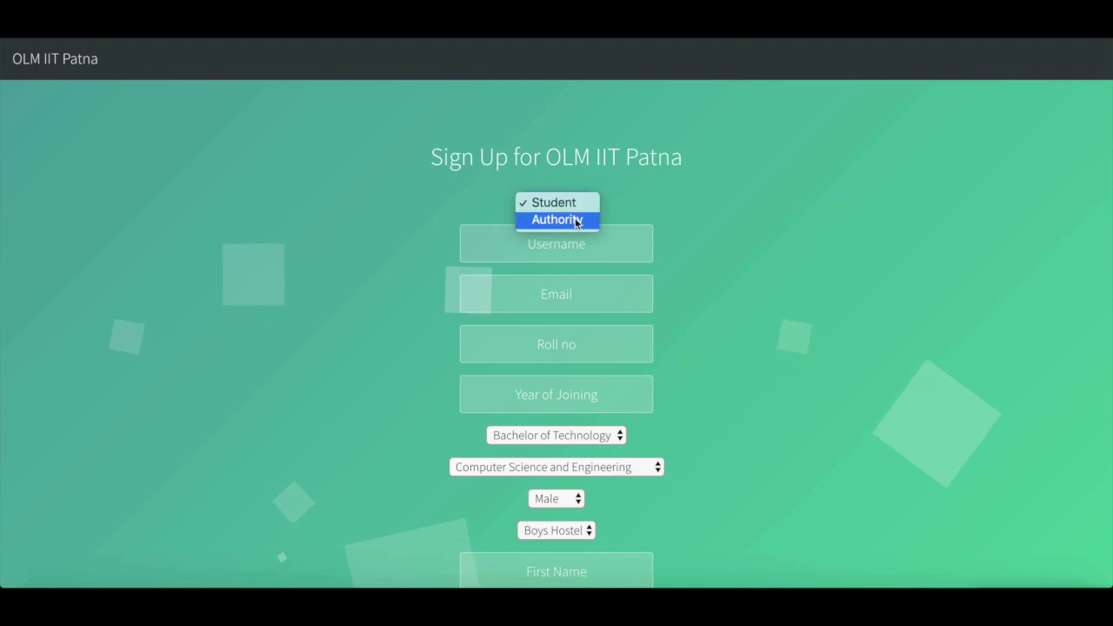
pyautogui.click(575, 222)
pyautogui.scroll(-2, 711, 232)
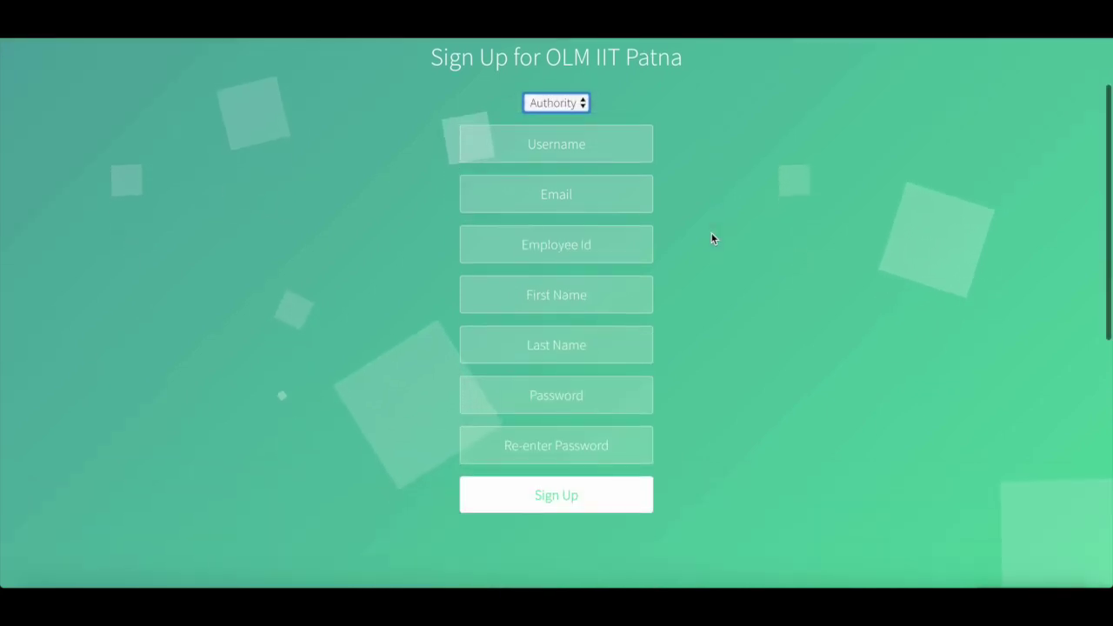
pyautogui.scroll(2, 711, 232)
pyautogui.press('F5')
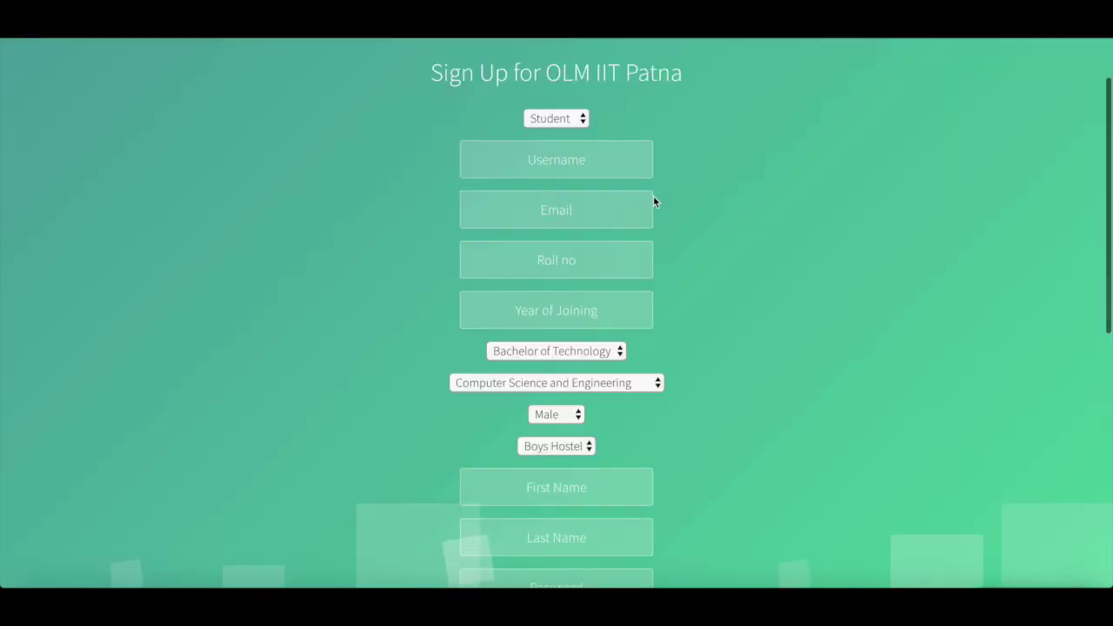
pyautogui.scroll(1, 755, 225)
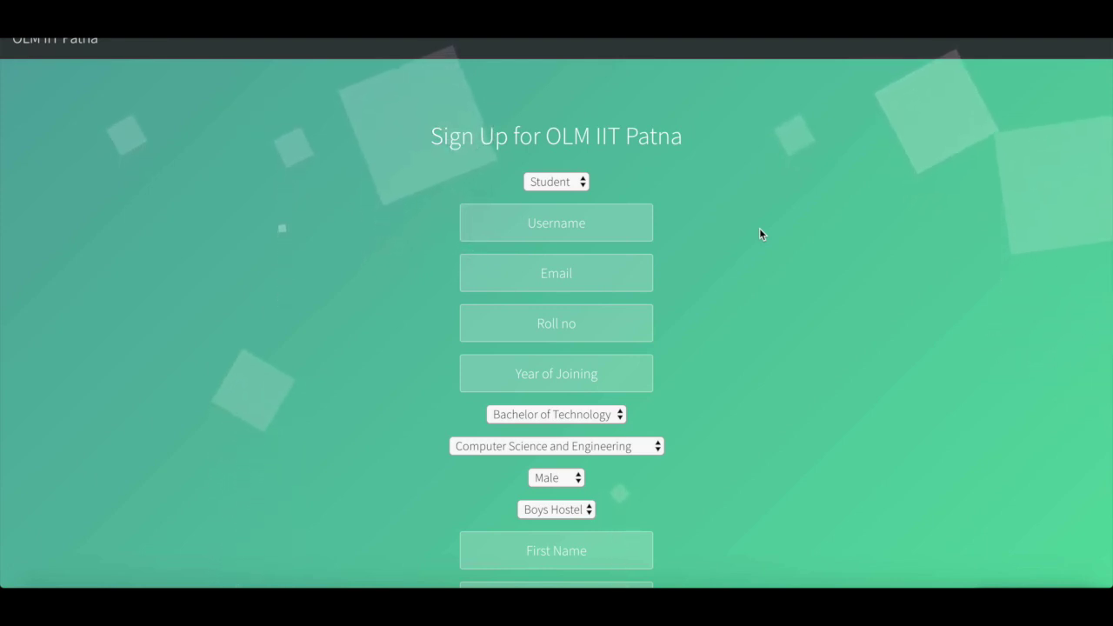
pyautogui.scroll(1, 760, 230)
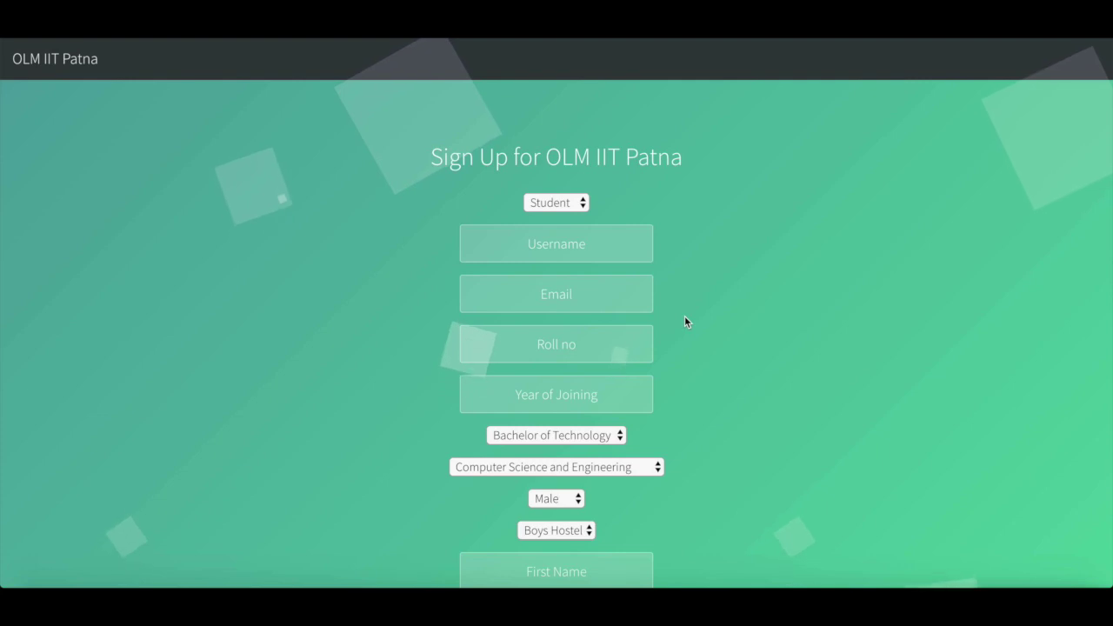
pyautogui.scroll(-2, 685, 317)
pyautogui.scroll(2, 685, 317)
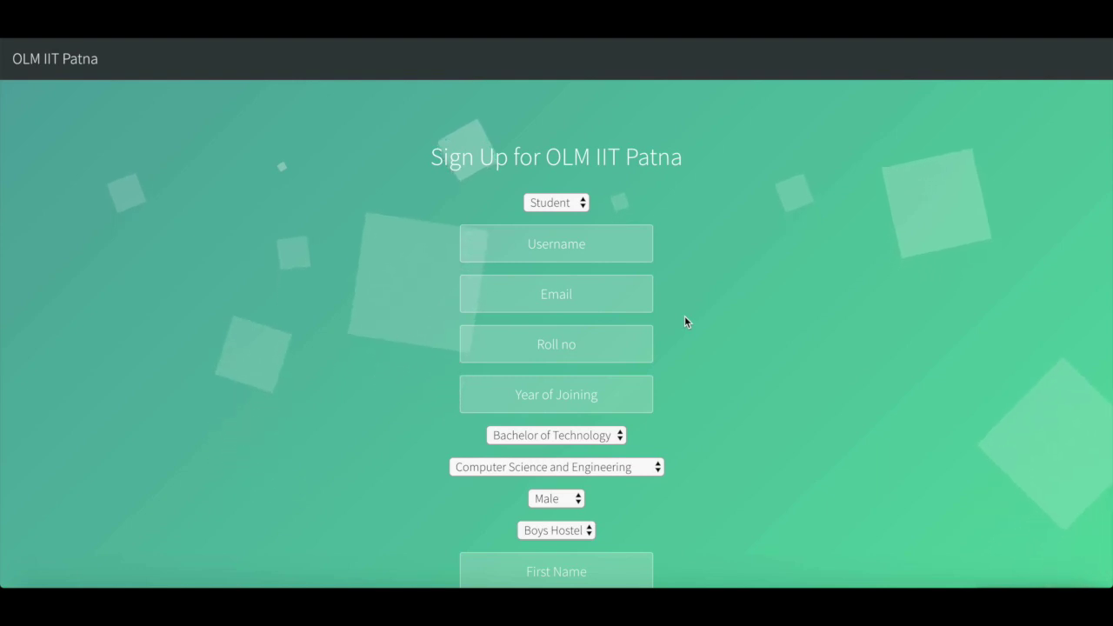
pyautogui.scroll(-2, 684, 316)
pyautogui.scroll(1, 685, 317)
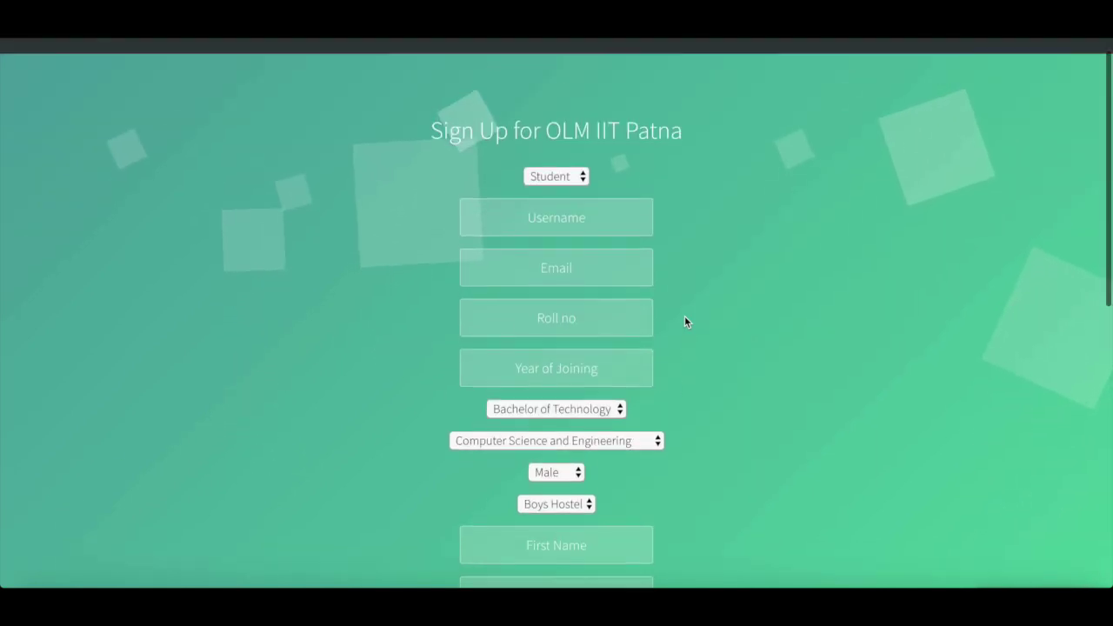
pyautogui.scroll(1, 685, 322)
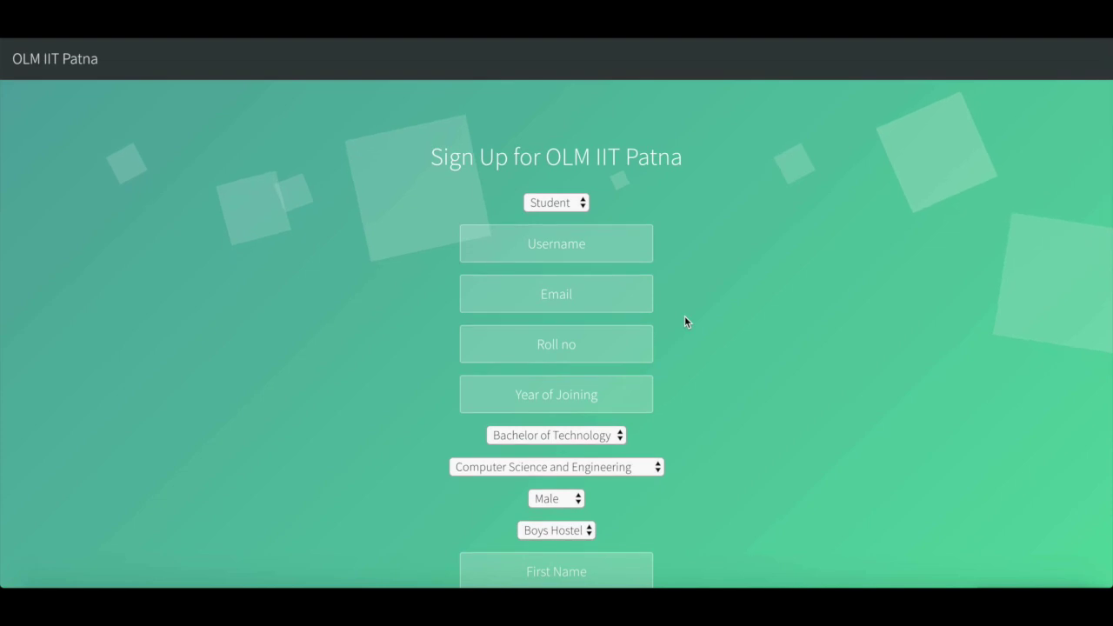
pyautogui.scroll(-2, 684, 321)
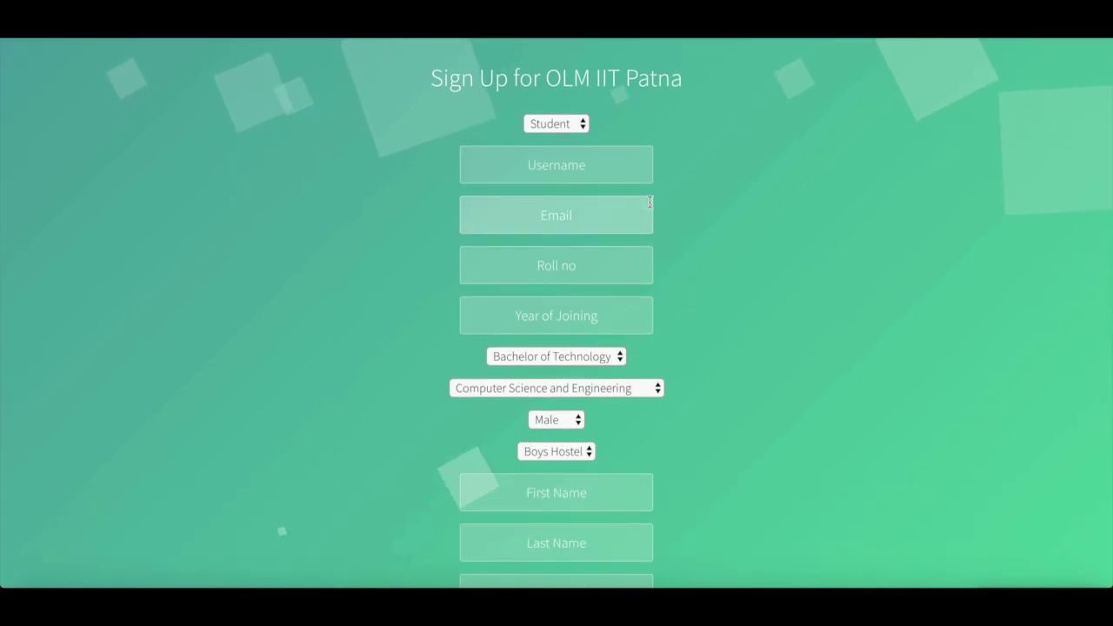
pyautogui.scroll(-4, 684, 322)
pyautogui.scroll(-2, 693, 350)
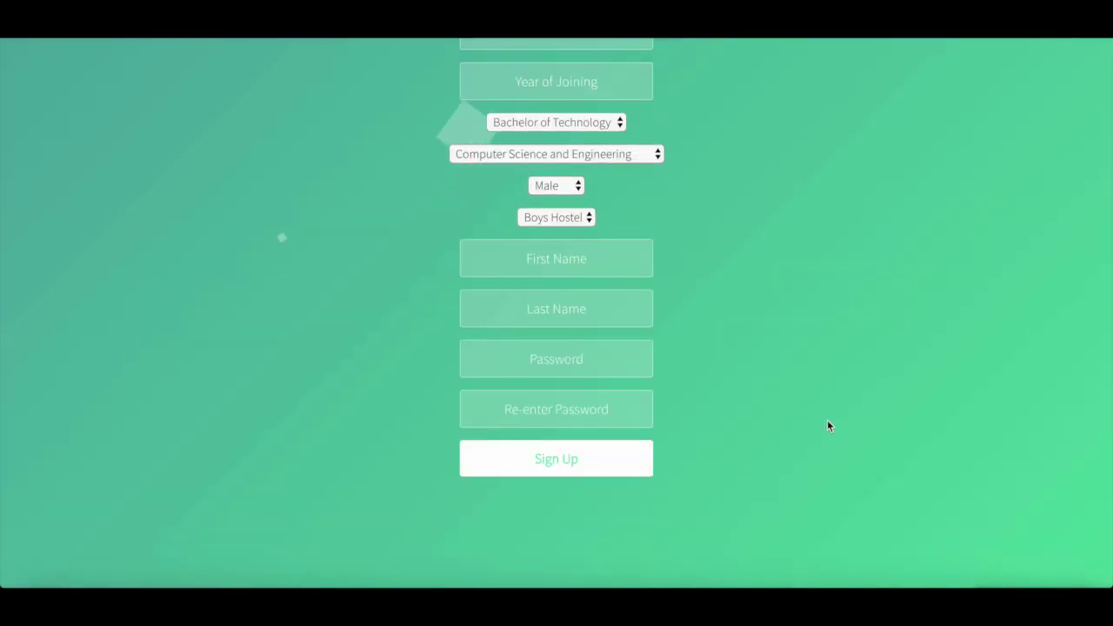
pyautogui.scroll(6, 827, 420)
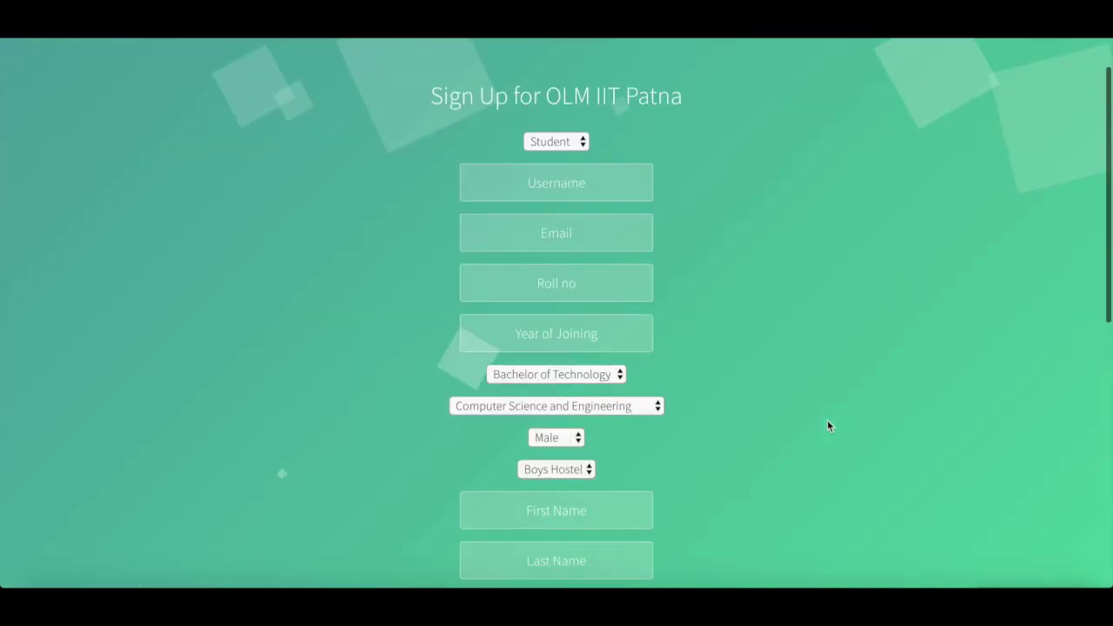
pyautogui.click(574, 177)
# - Enter the username and institute email, fill the roll number from the suggestion, and set joining year 2016
pyautogui.write('ar')
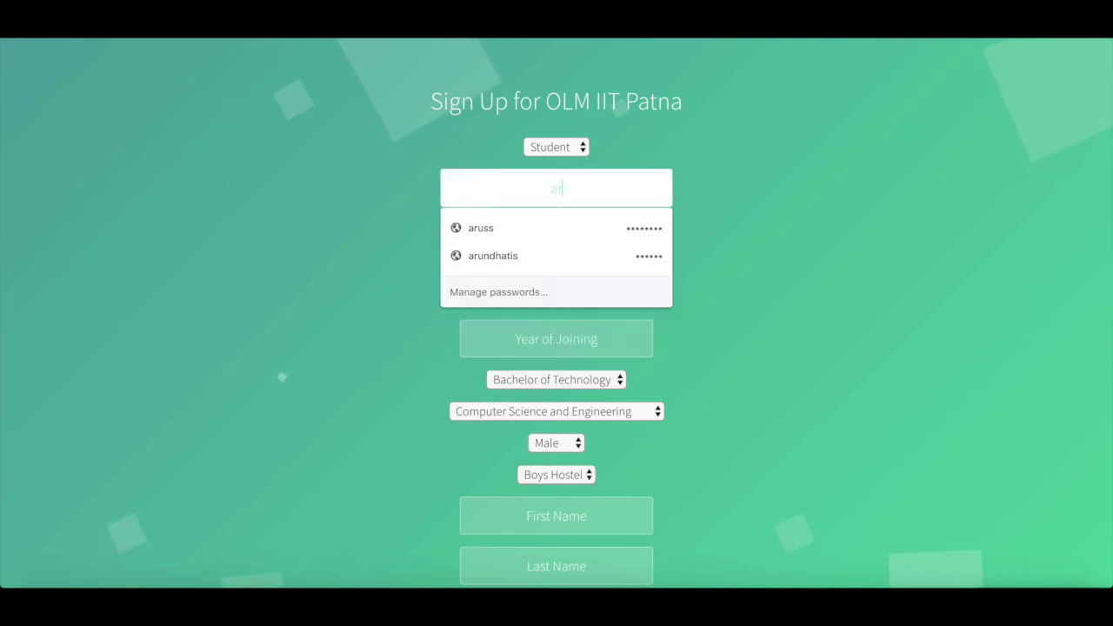
pyautogui.write('undhati')
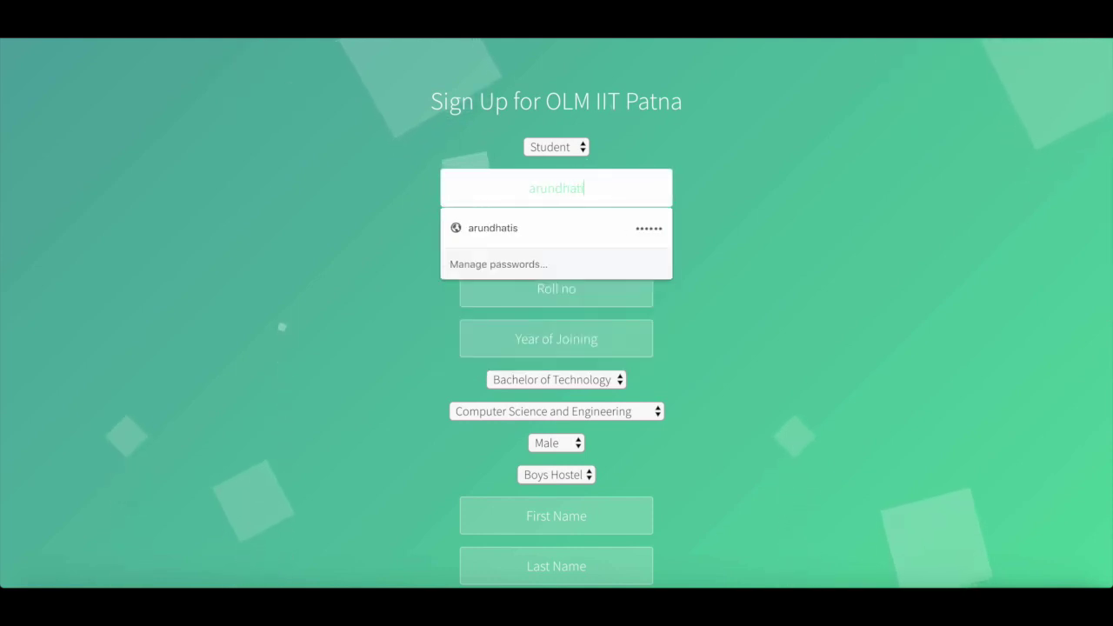
pyautogui.write('.cs16')
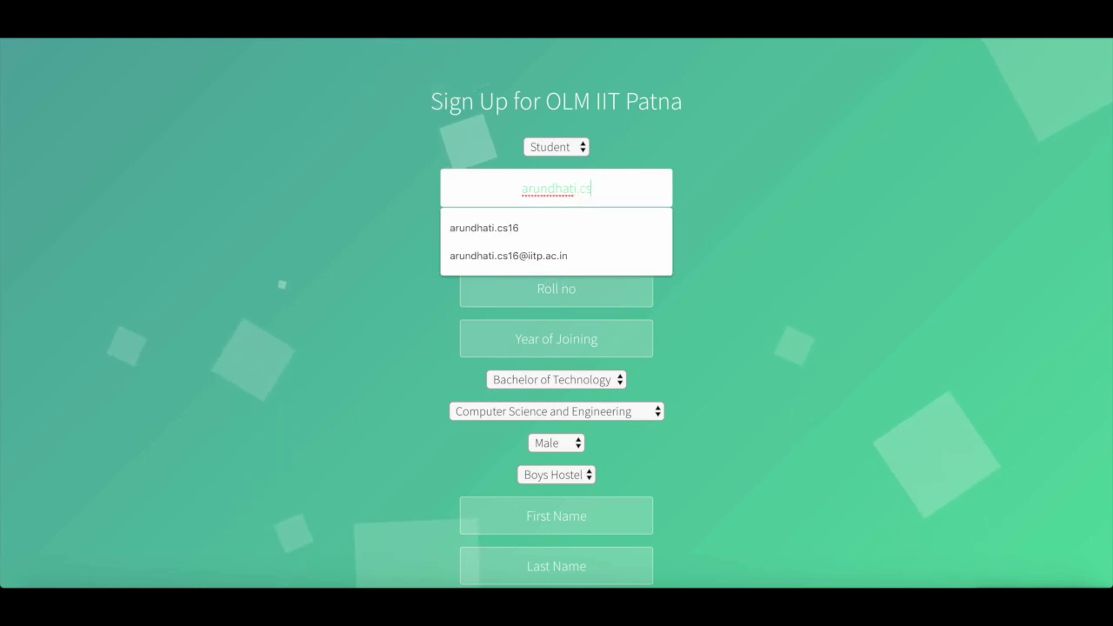
pyautogui.press('Tab')
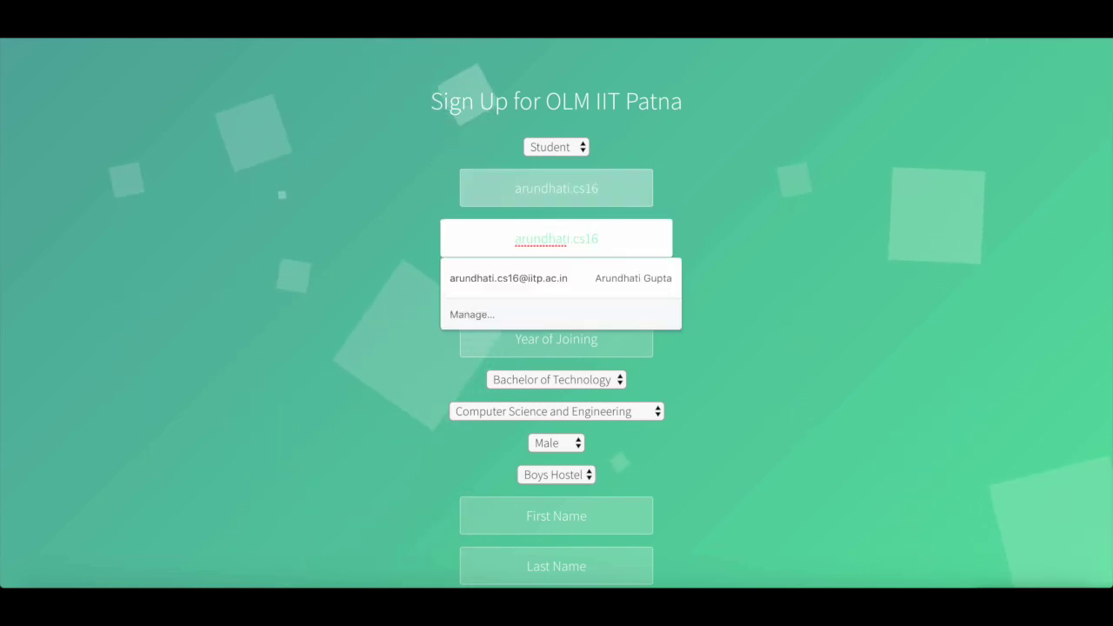
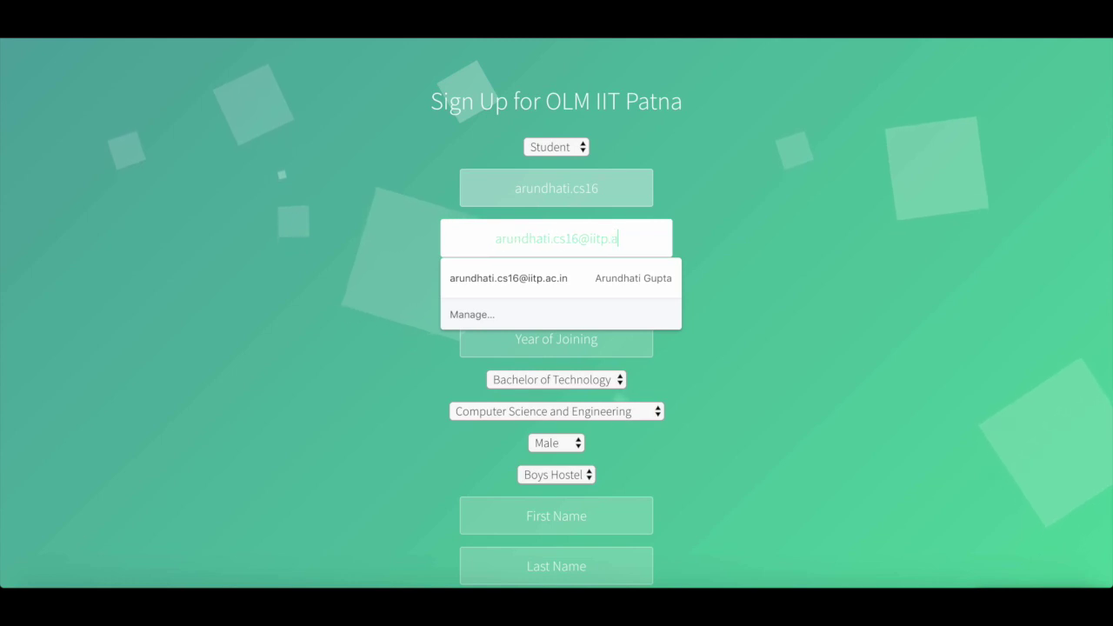
pyautogui.click(546, 300)
pyautogui.click(545, 324)
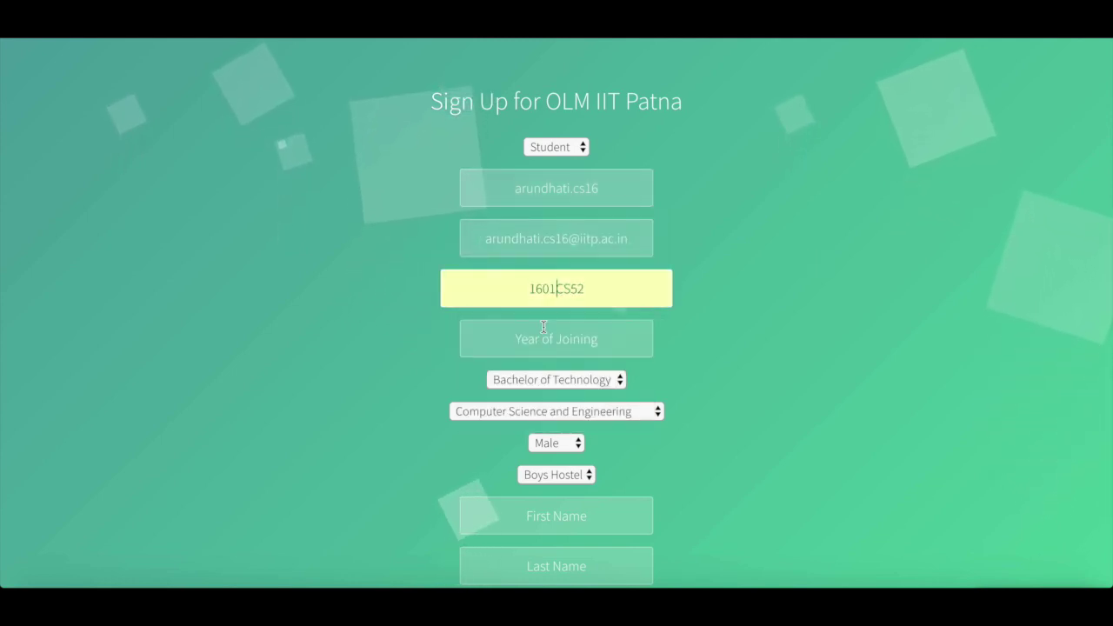
pyautogui.click(549, 342)
pyautogui.write('2016')
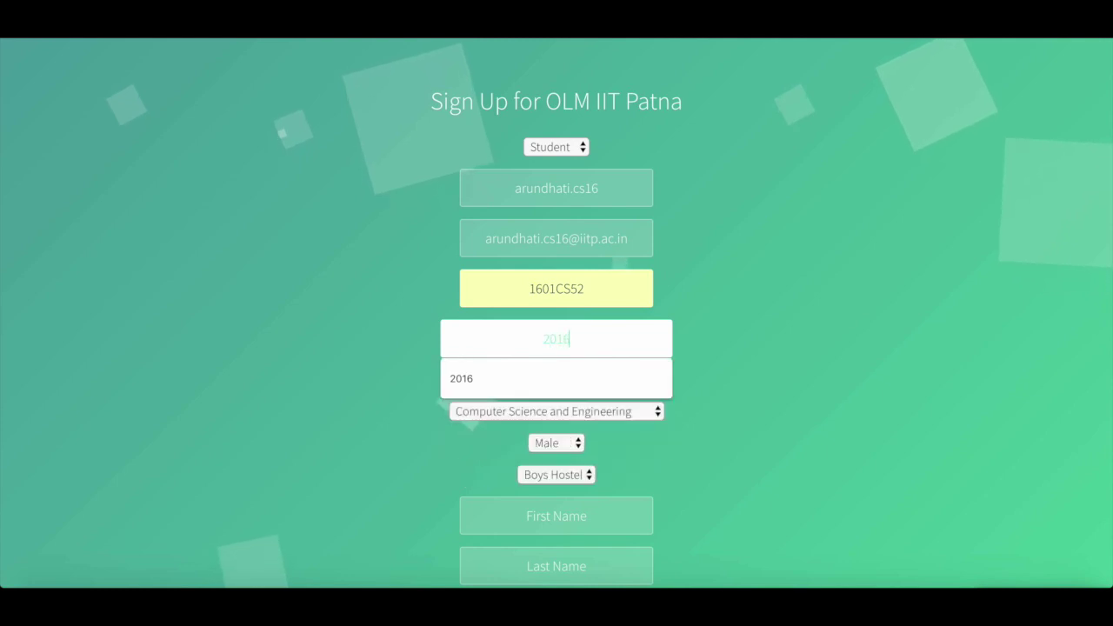
pyautogui.press('Tab')
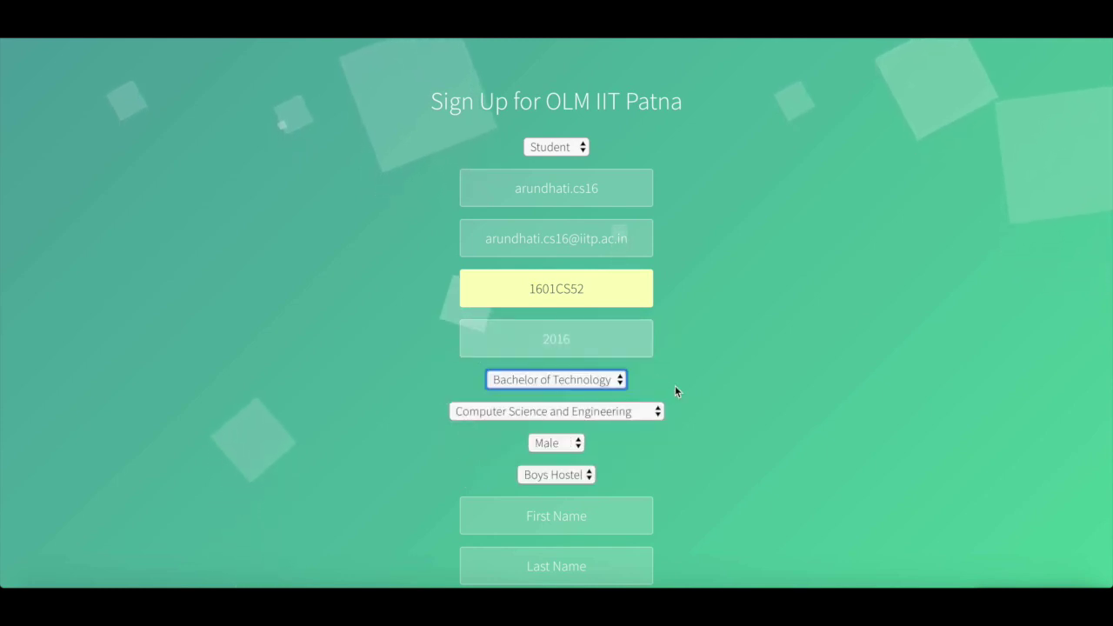
# - Set gender to Female and hostel to Girls Hostel, and autofill first and last name
pyautogui.scroll(-1, 674, 385)
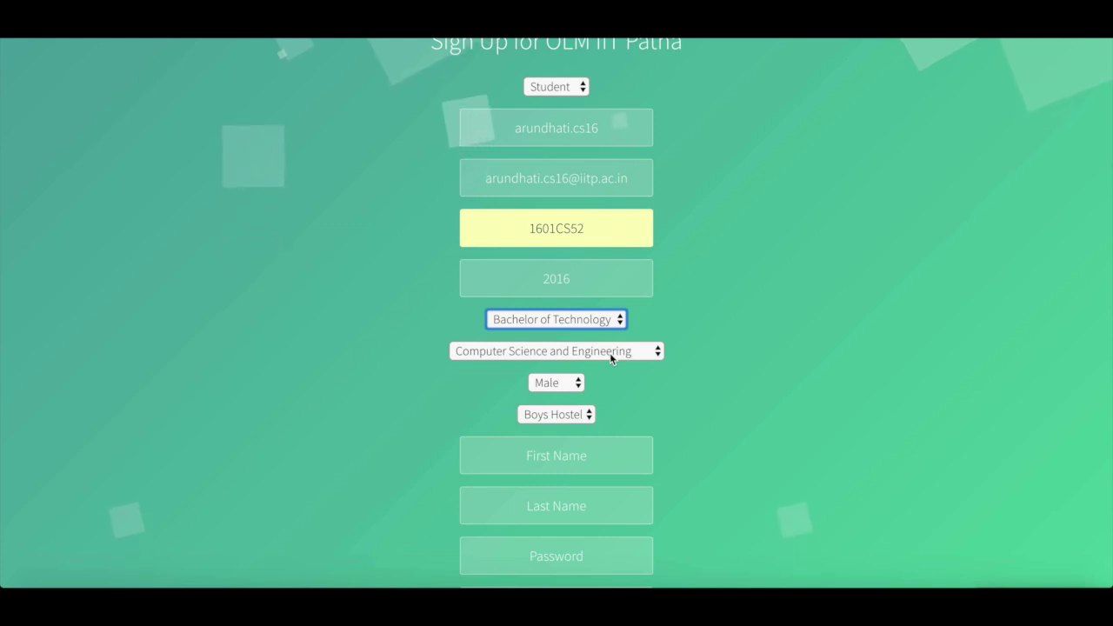
pyautogui.scroll(-2, 609, 352)
pyautogui.click(560, 292)
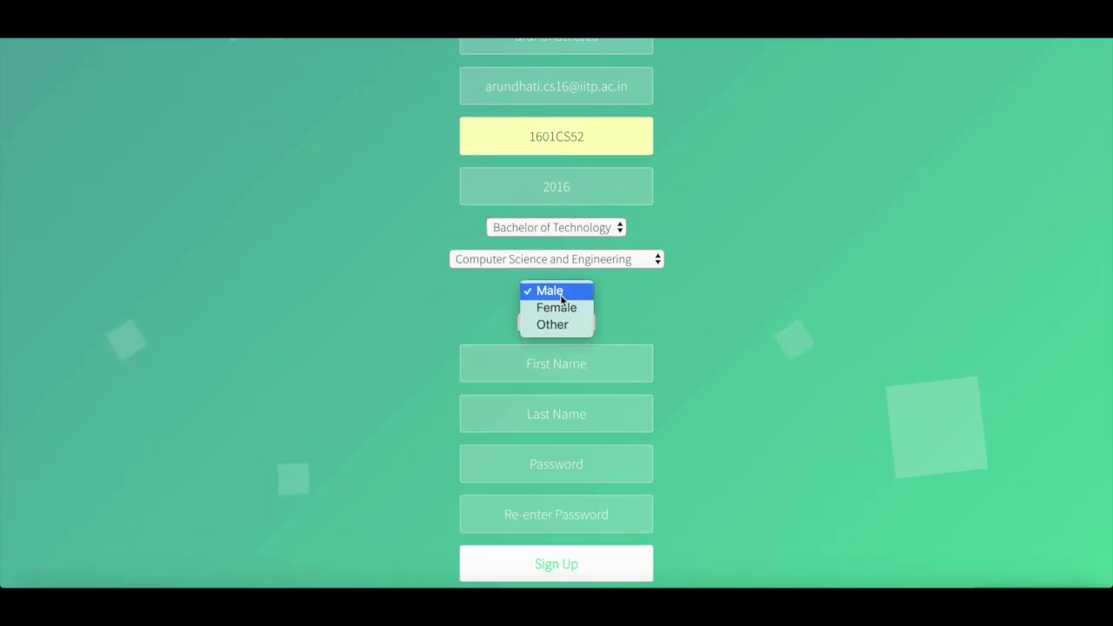
pyautogui.click(565, 311)
pyautogui.click(567, 321)
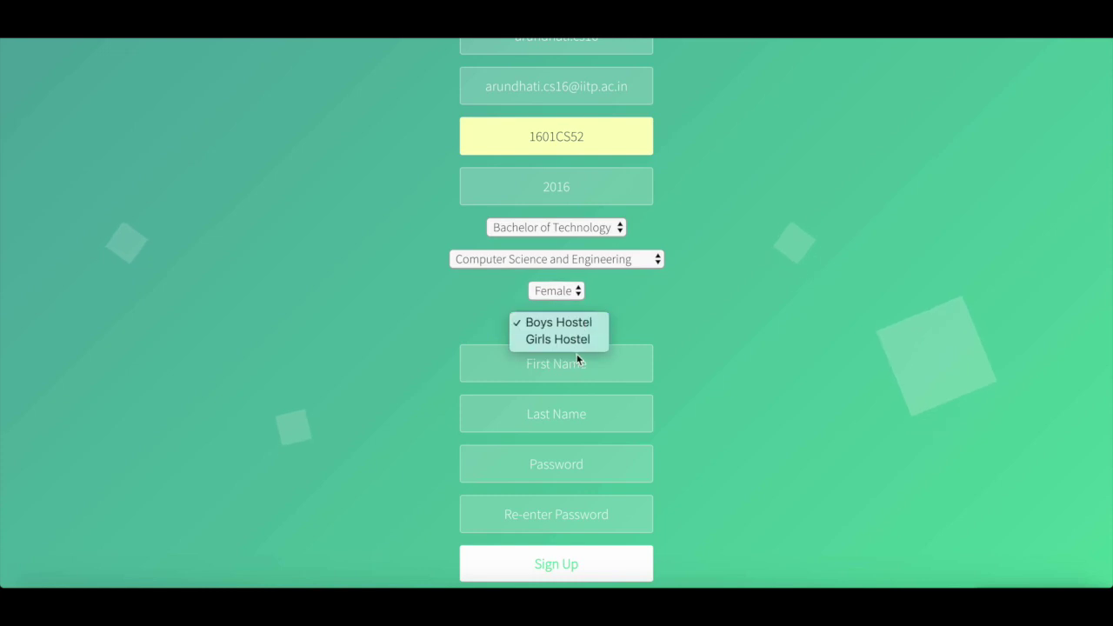
pyautogui.click(575, 341)
pyautogui.click(571, 364)
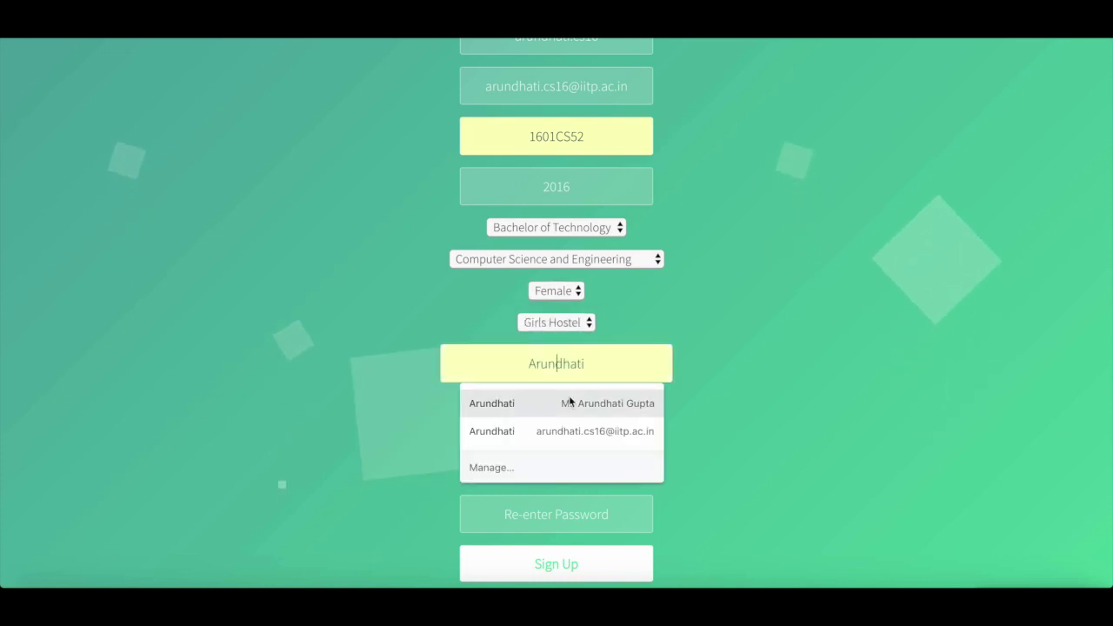
pyautogui.click(569, 398)
# - Enter the account password and re-enter it in the confirmation field
pyautogui.scroll(-2, 570, 474)
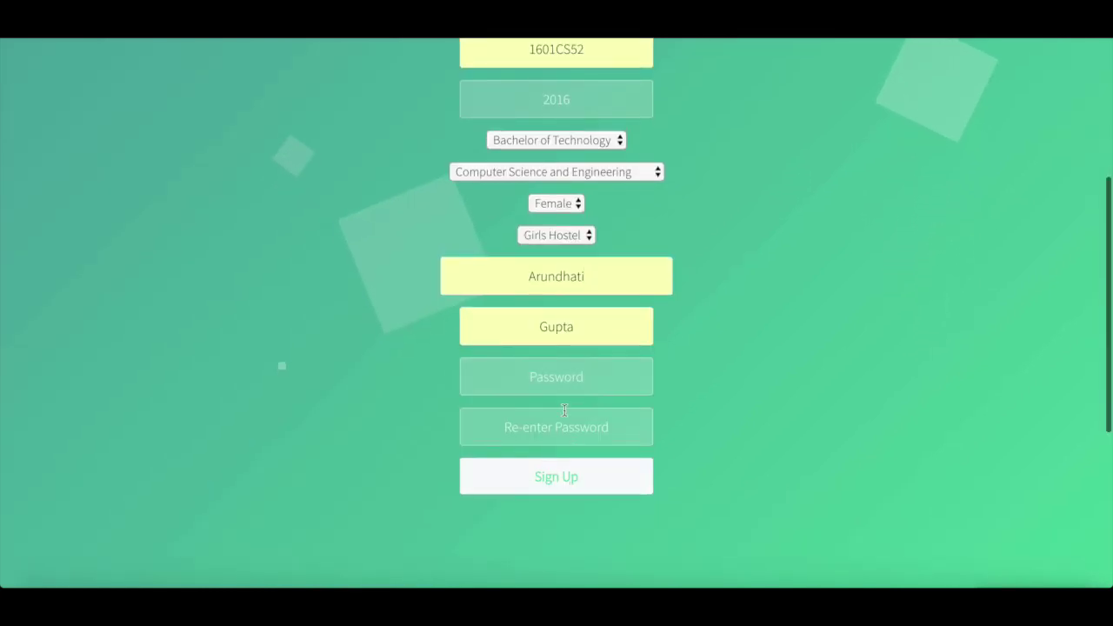
pyautogui.click(559, 366)
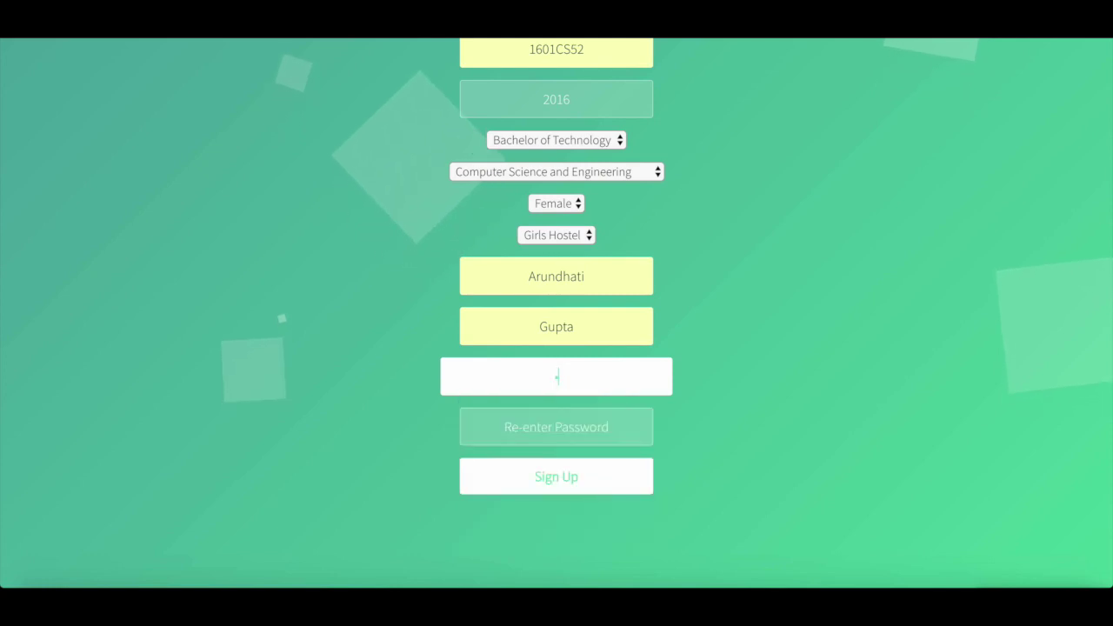
pyautogui.press('BackSpace')
pyautogui.press('BackSpace')
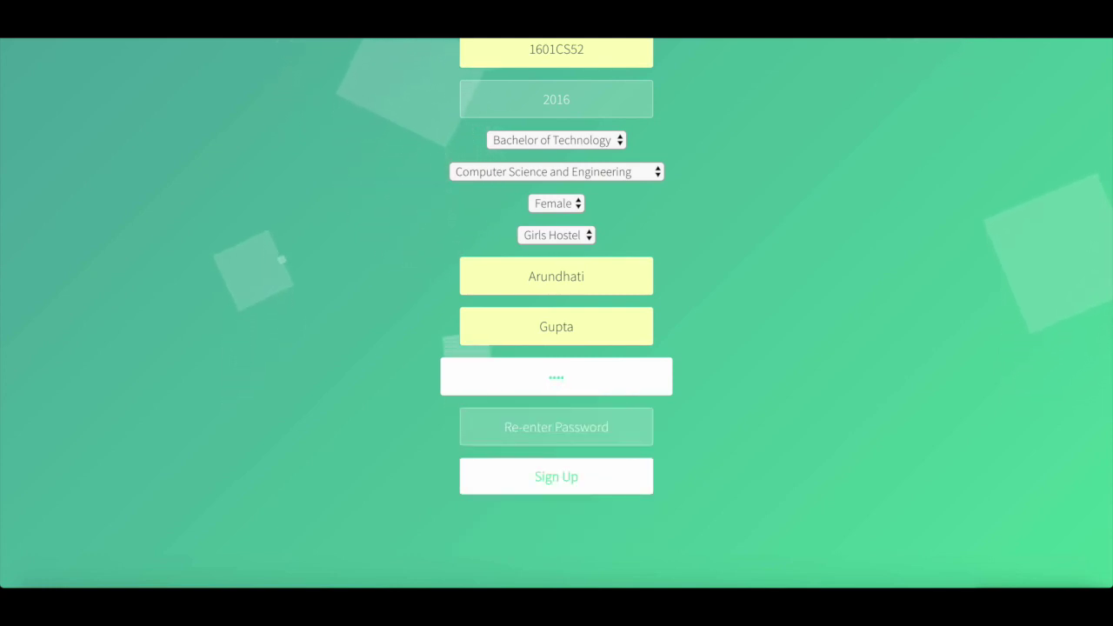
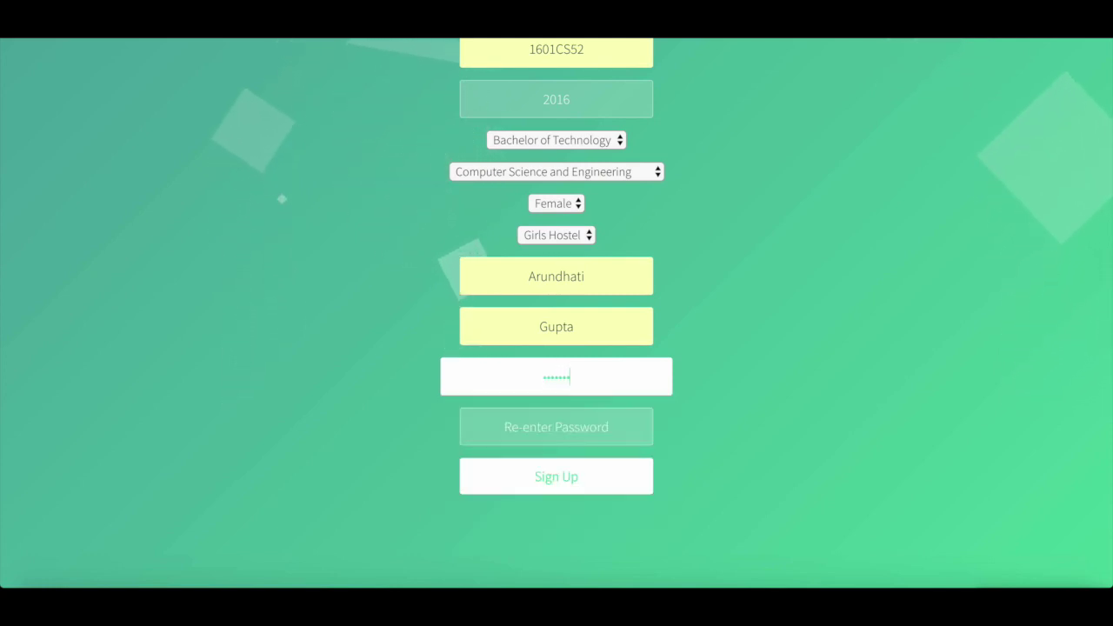
pyautogui.click(557, 426)
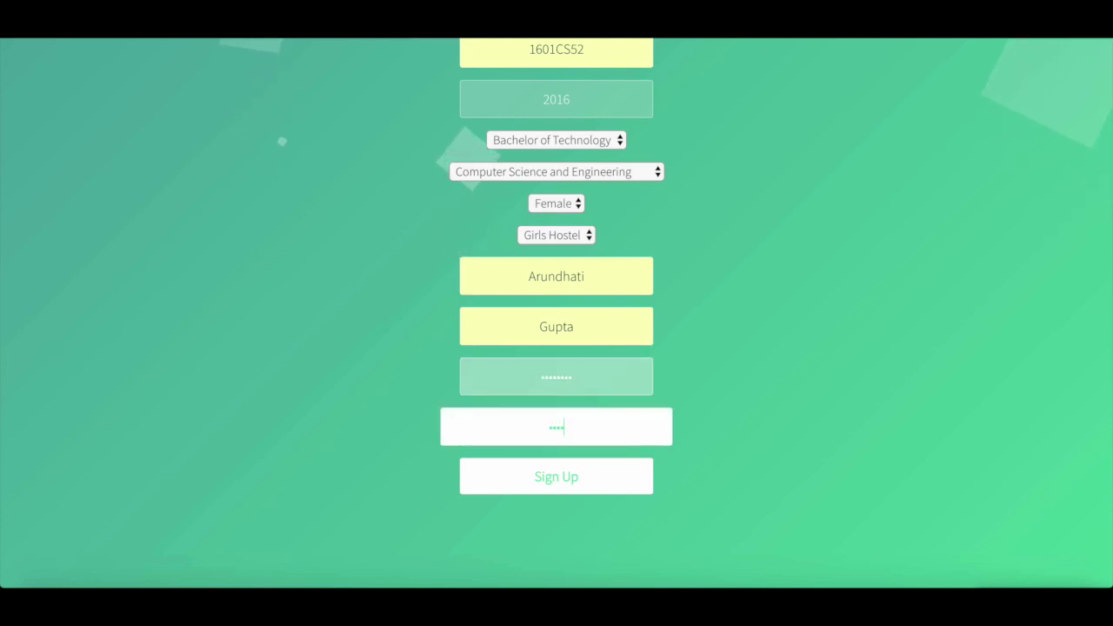
pyautogui.click(801, 377)
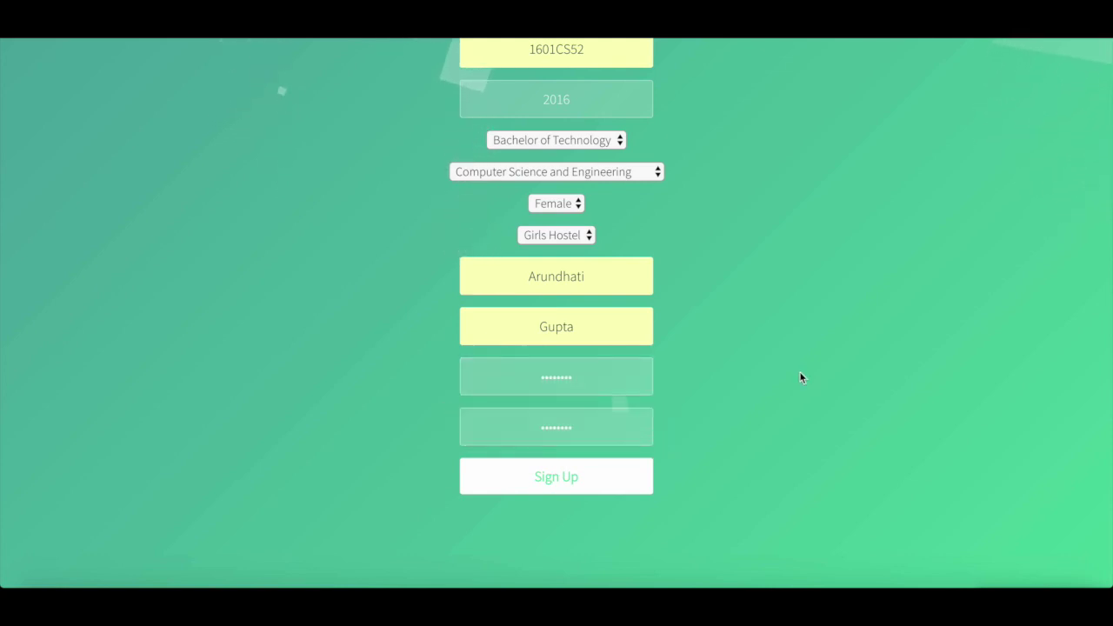
# - Create the student account and enter its username and password on the login page
pyautogui.click(548, 485)
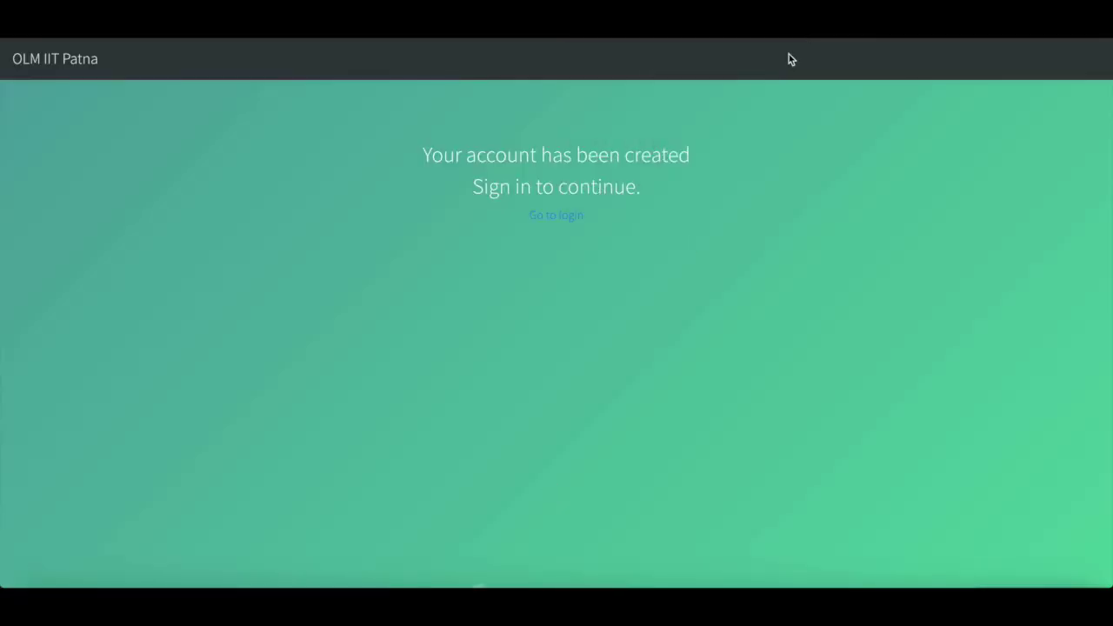
pyautogui.click(563, 220)
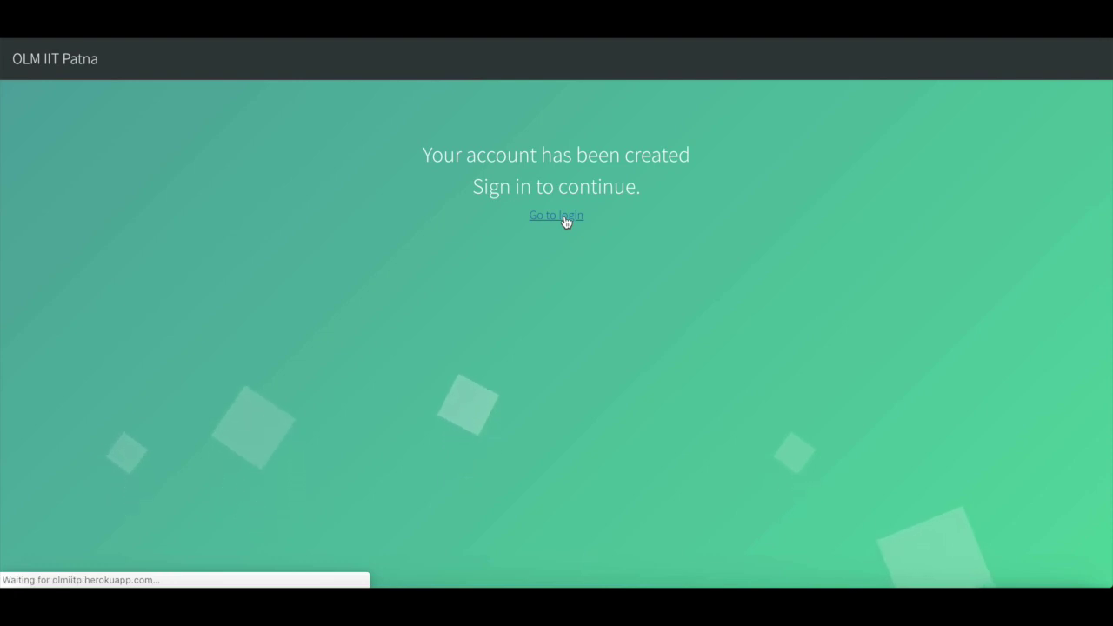
pyautogui.doubleClick(579, 212)
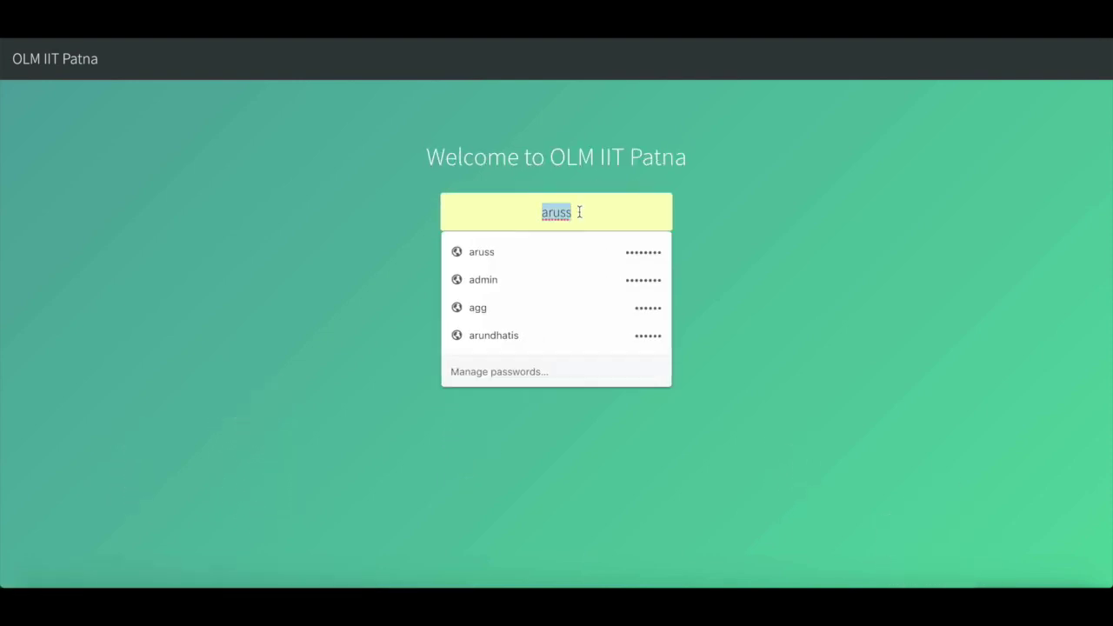
pyautogui.write('arundhjati')
pyautogui.press('Tab')
pyautogui.write('********')
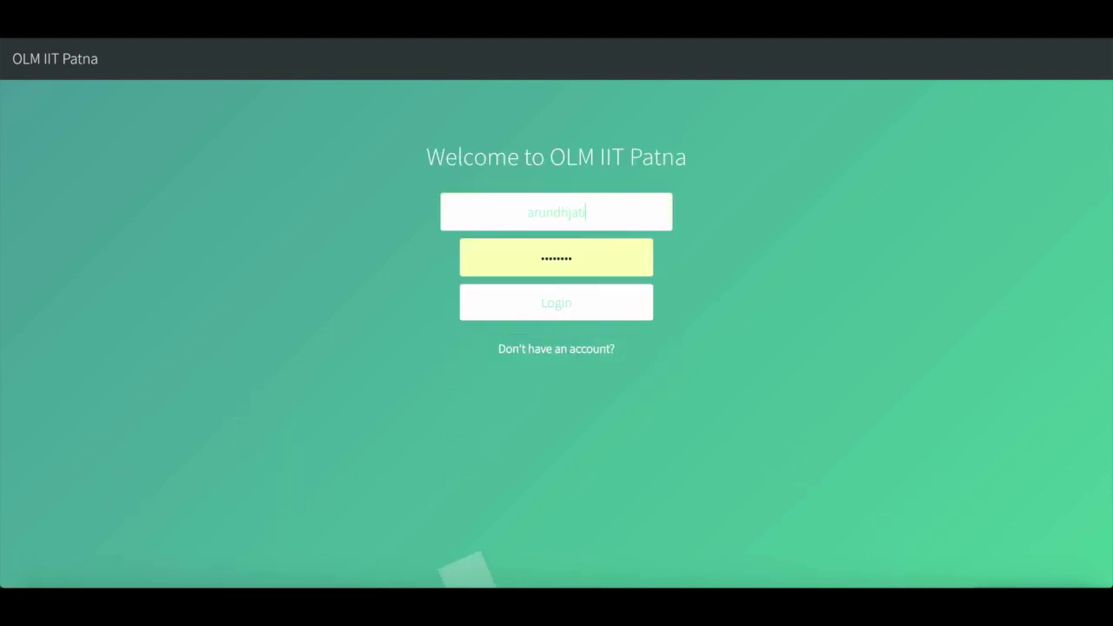
# - Correct the mistyped username, re-enter the password, and log in to the student account
pyautogui.click(584, 212)
pyautogui.press('BackSpace')
pyautogui.press('BackSpace')
pyautogui.press('BackSpace')
pyautogui.press('BackSpace')
pyautogui.write('ati')
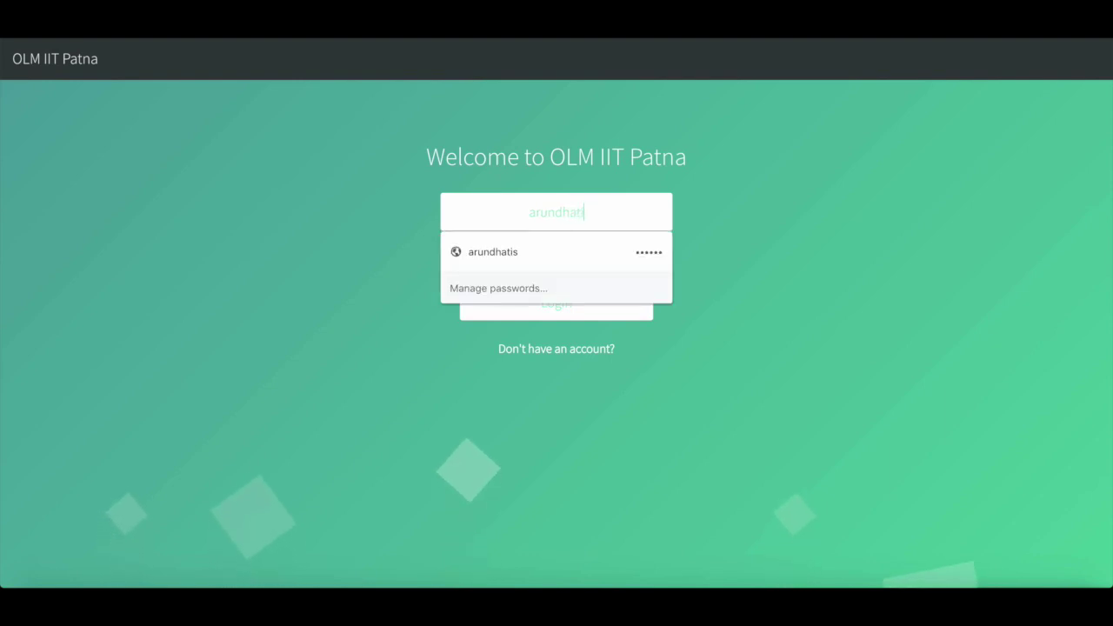
pyautogui.write('.cs16')
pyautogui.press('Tab')
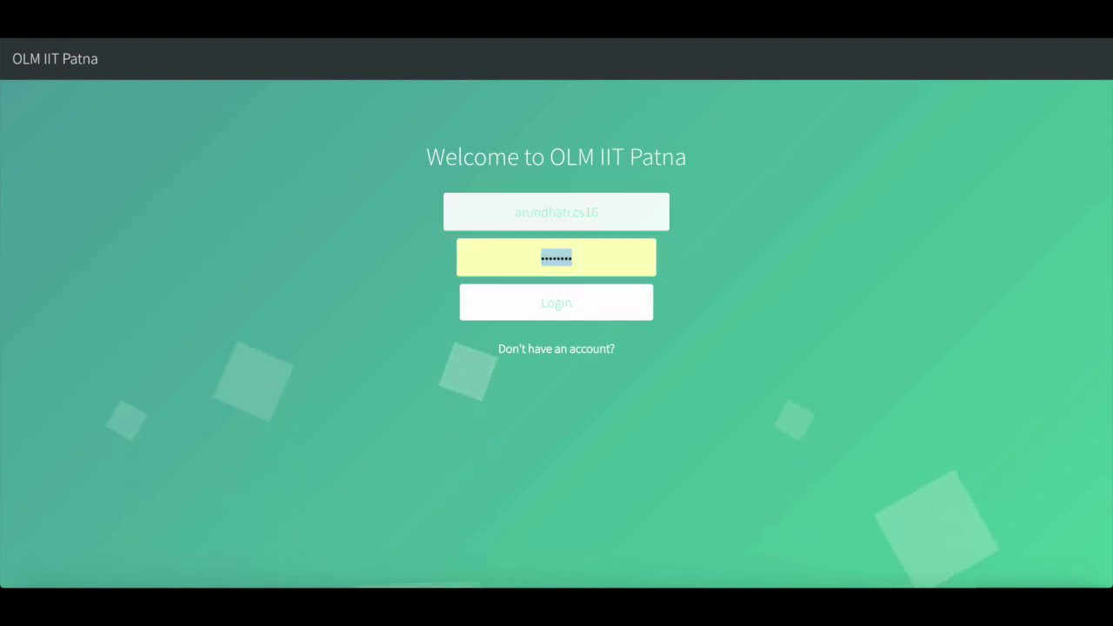
pyautogui.write('********')
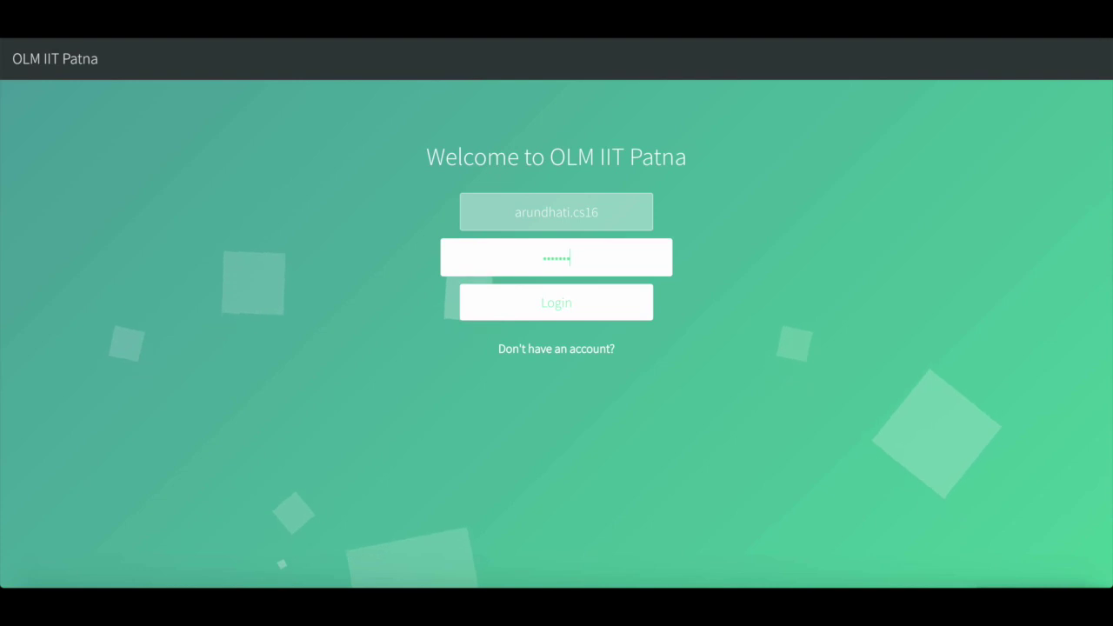
pyautogui.click(589, 302)
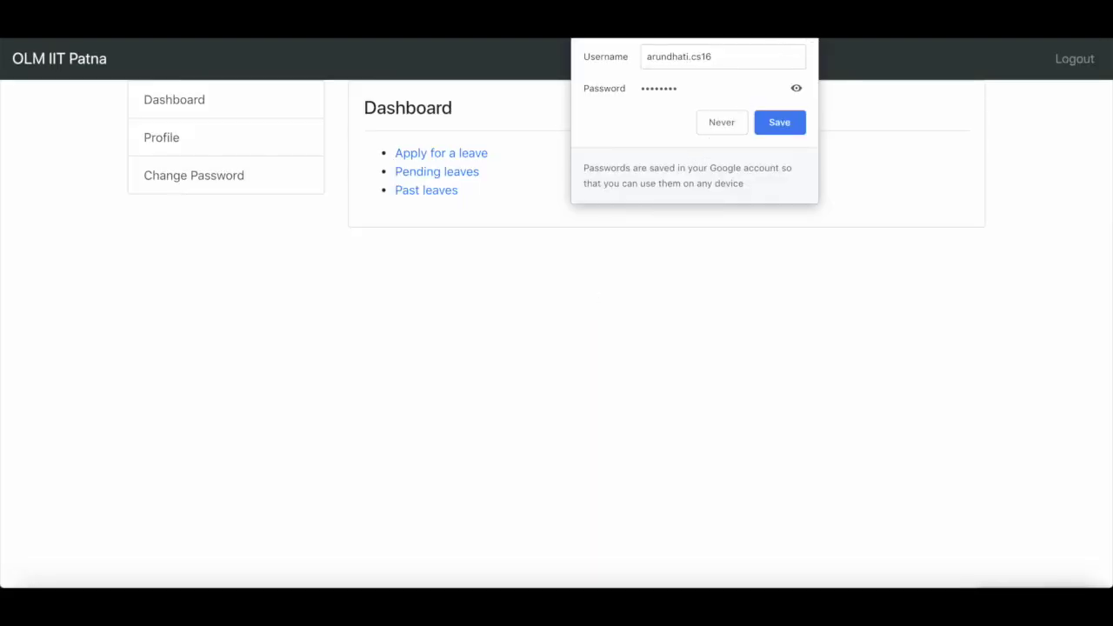
# - Dismiss the browser's save-password prompt and open the student's Profile page
pyautogui.click(808, 39)
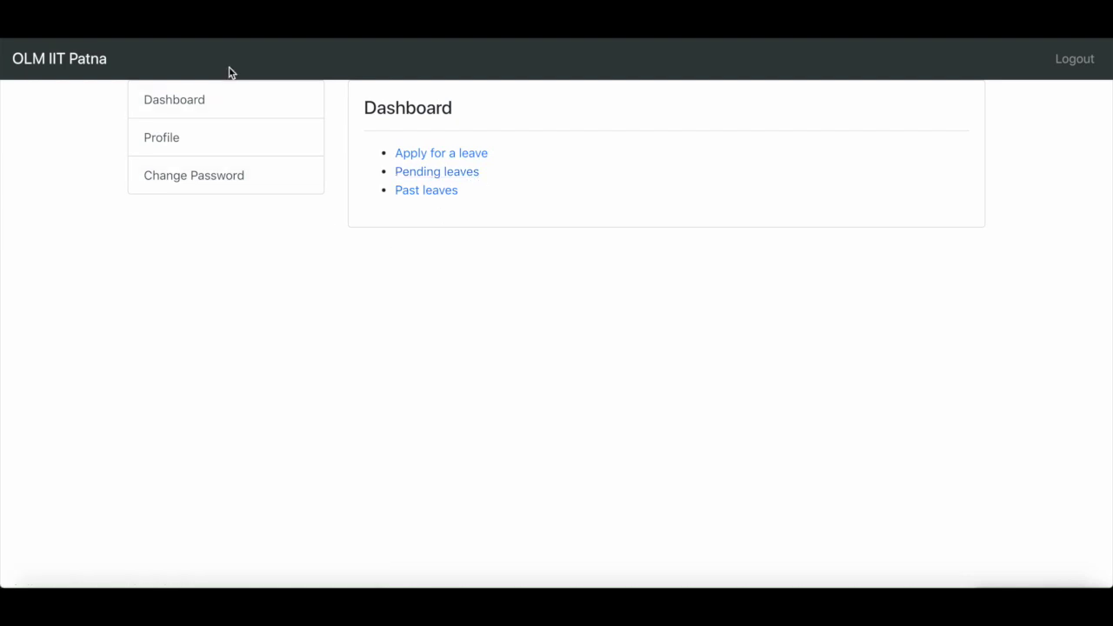
pyautogui.click(233, 139)
pyautogui.scroll(-3, 460, 338)
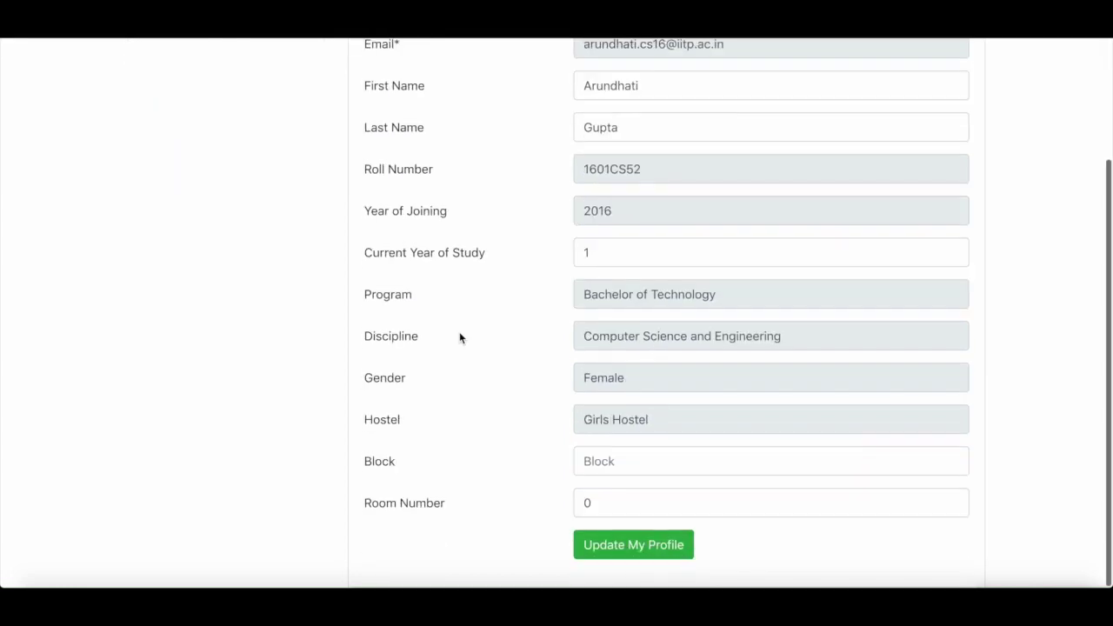
pyautogui.scroll(1, 460, 335)
# - Set Current Year of Study to 3 and the hostel block to B
pyautogui.click(598, 317)
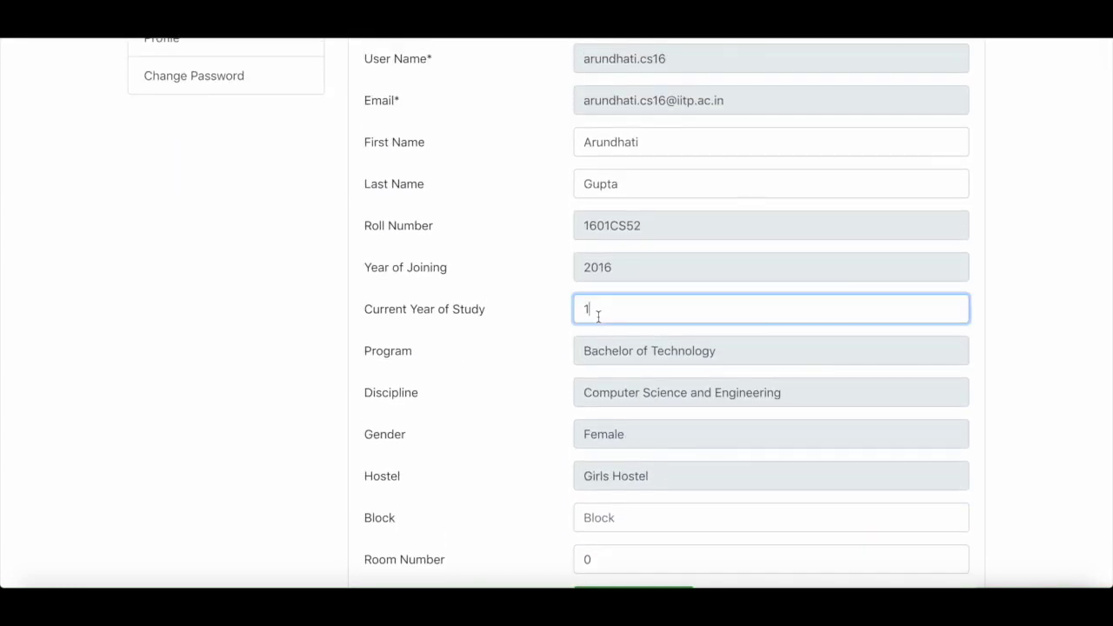
pyautogui.press('BackSpace')
pyautogui.write('3')
pyautogui.click(1070, 357)
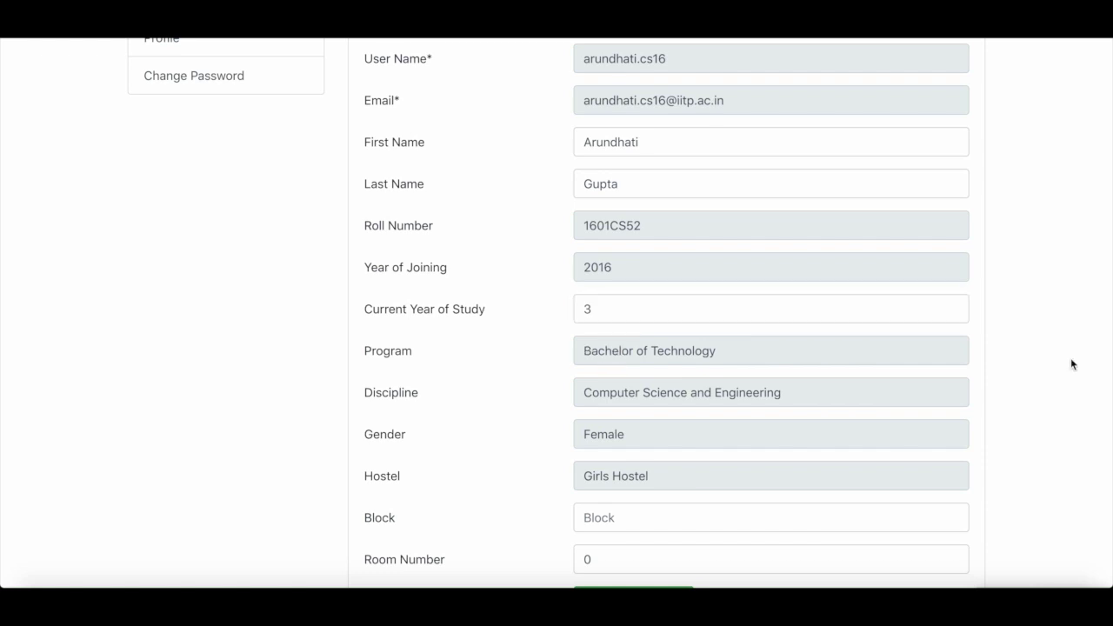
pyautogui.scroll(-1, 1070, 357)
pyautogui.click(664, 460)
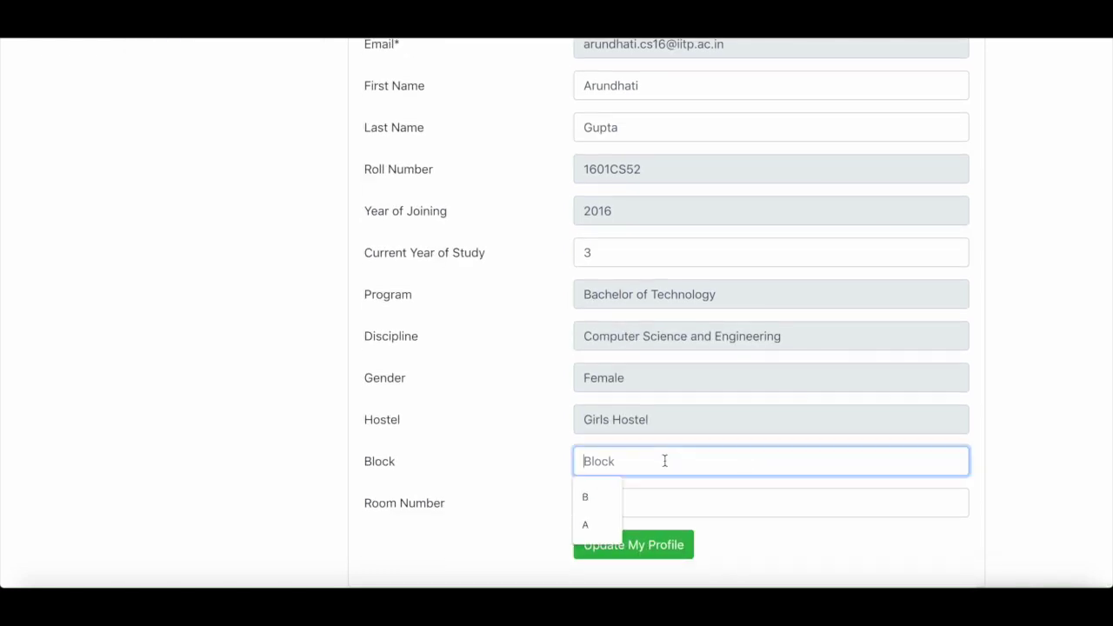
pyautogui.click(599, 496)
# - Set the room number to 301 and save the updated profile
pyautogui.click(634, 505)
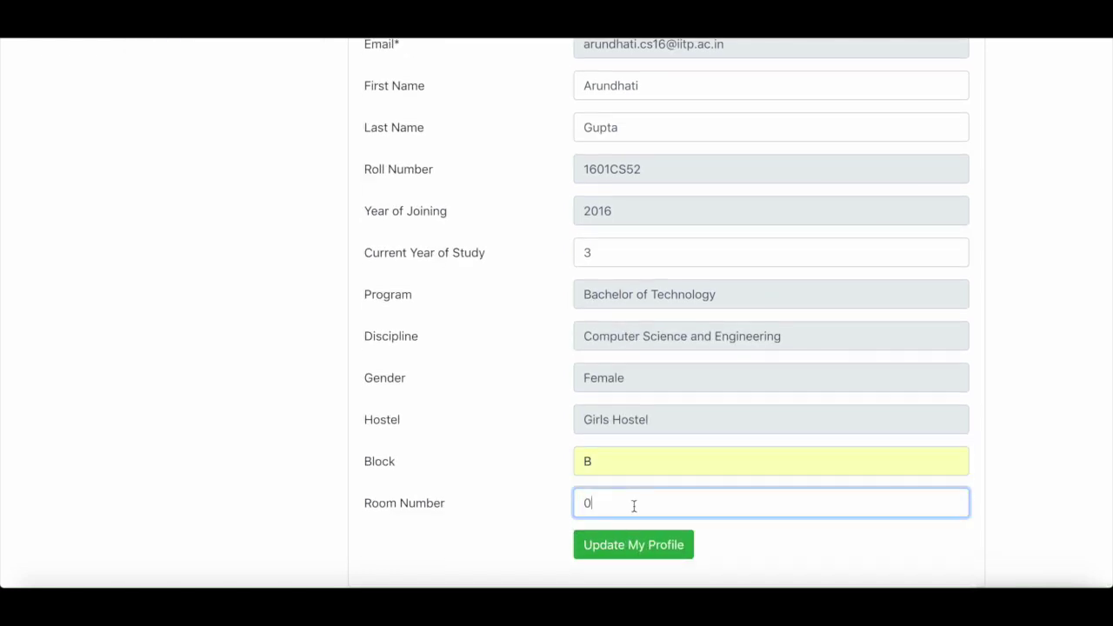
pyautogui.press('BackSpace')
pyautogui.write('30')
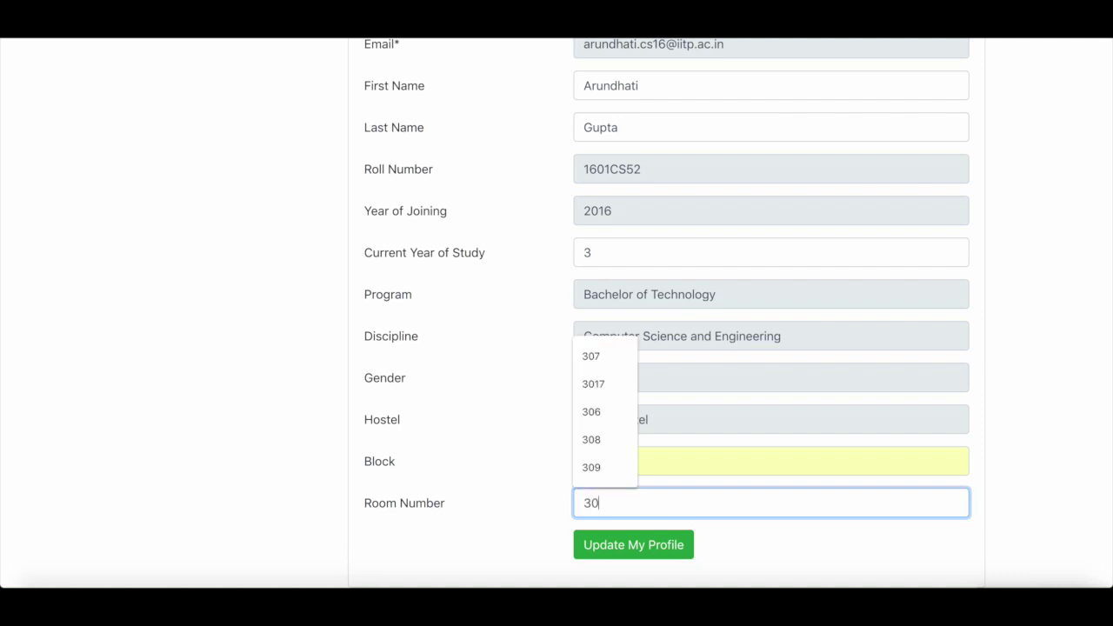
pyautogui.write('1')
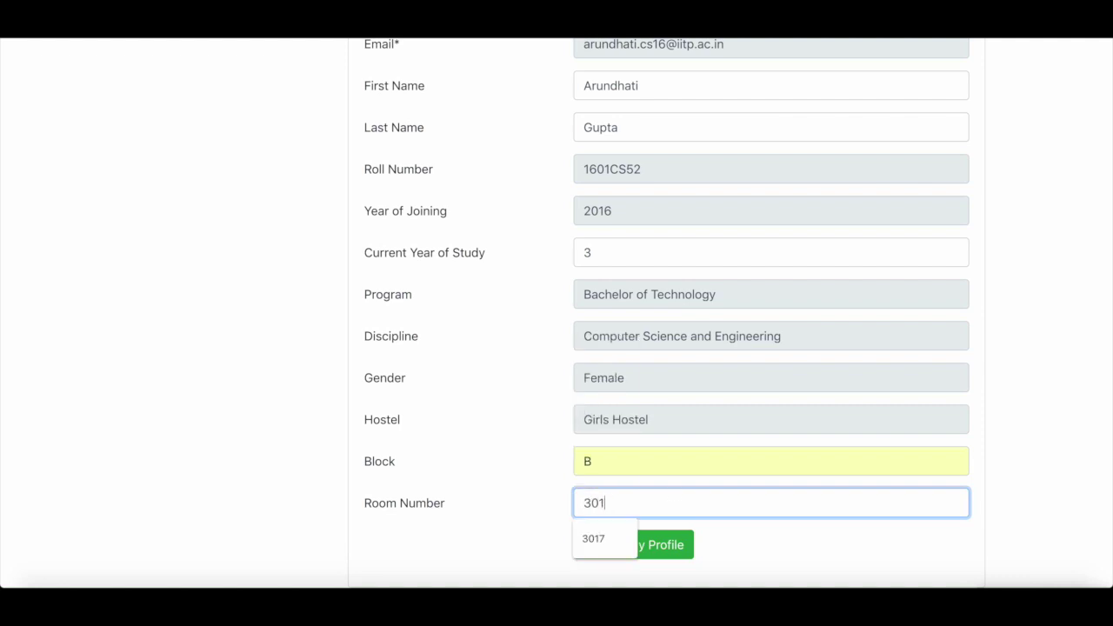
pyautogui.press('BackSpace')
pyautogui.write('1')
pyautogui.click(1110, 475)
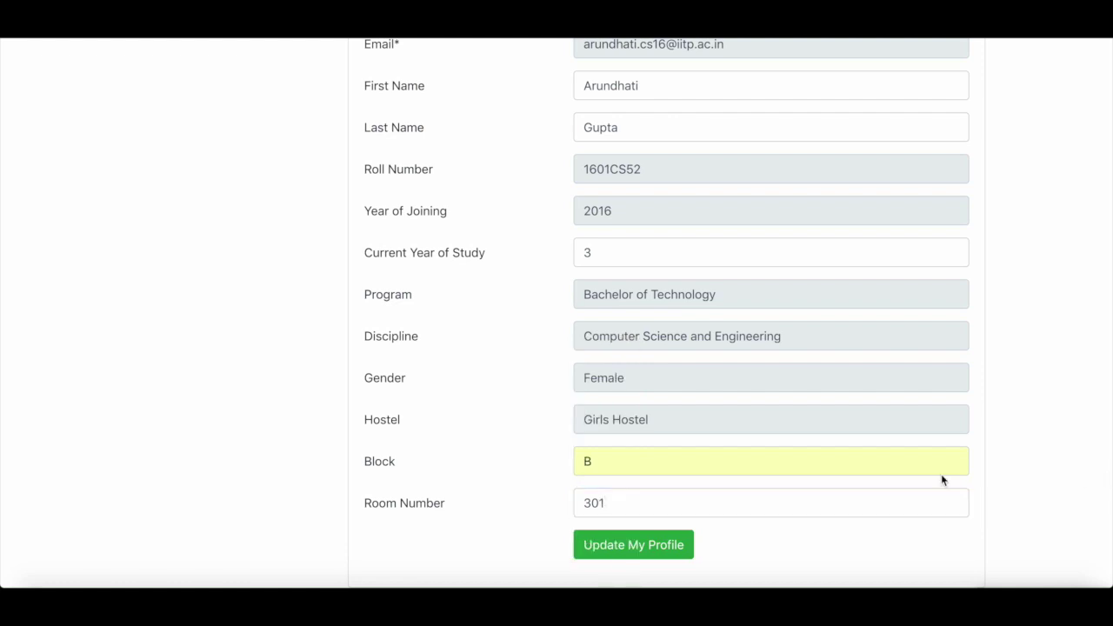
pyautogui.click(674, 550)
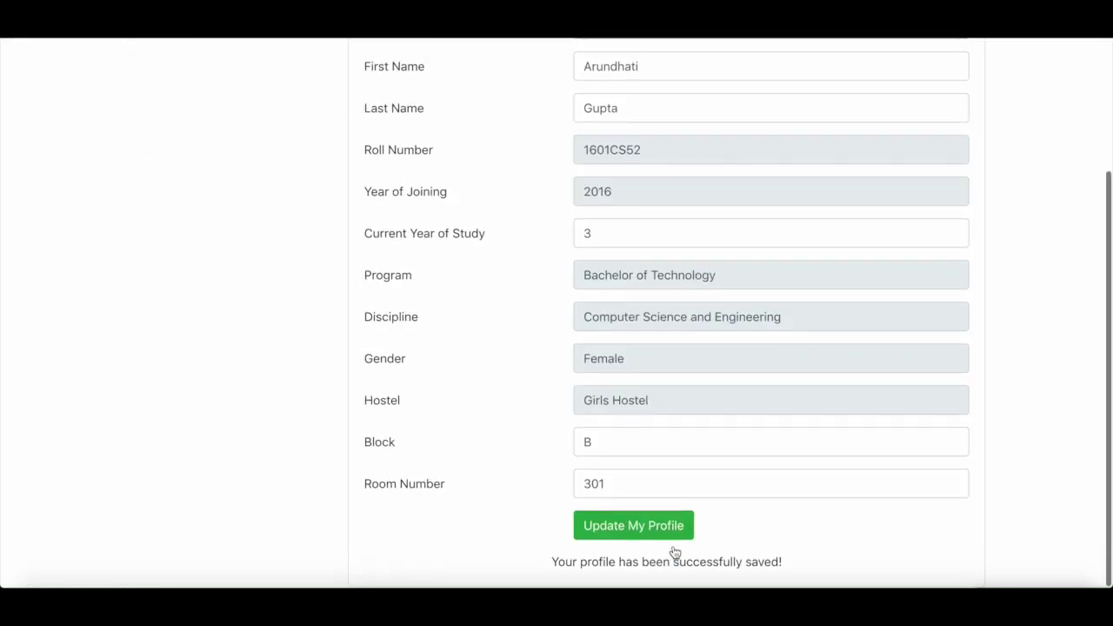
# - Open the Change Password page, then return to the Dashboard
pyautogui.scroll(3, 837, 485)
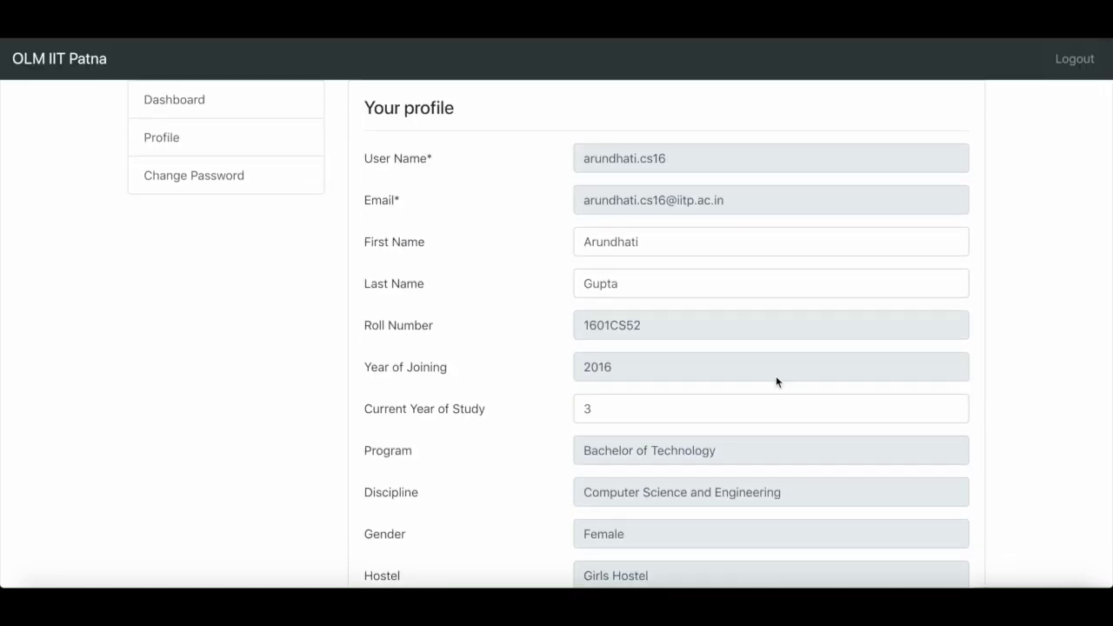
pyautogui.click(229, 179)
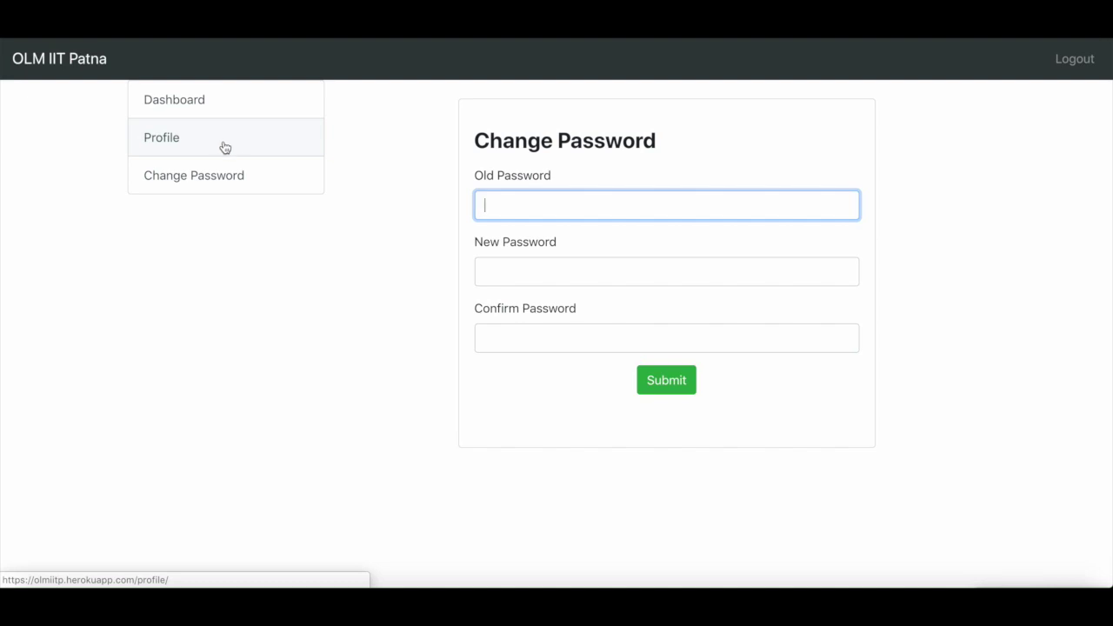
pyautogui.click(228, 102)
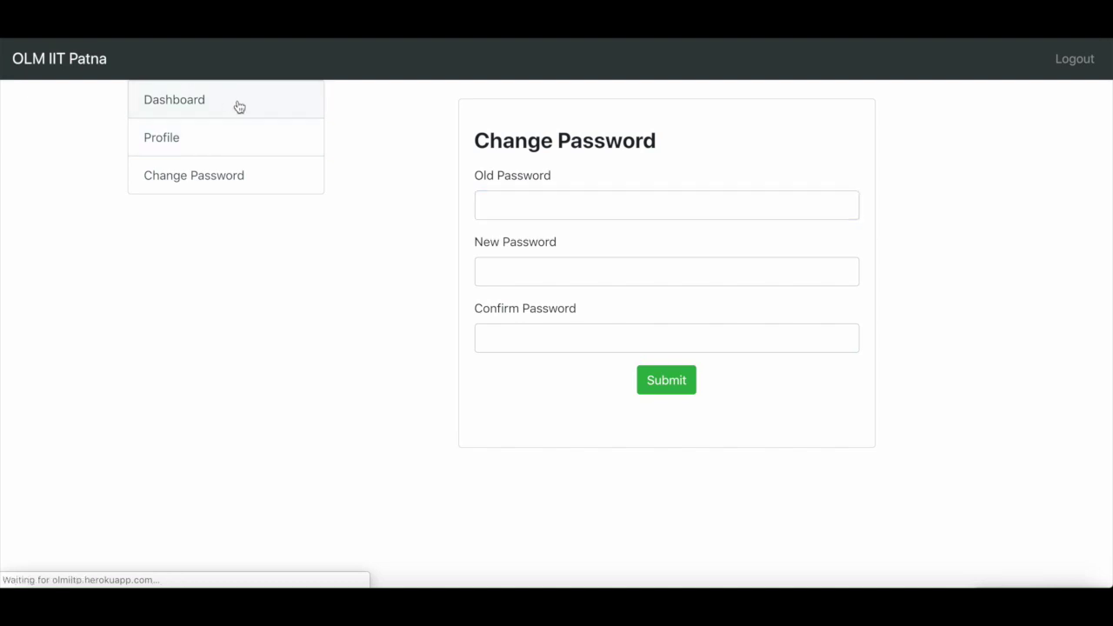
# - Start a leave application with reason 'Winter break.' and destination Kanpur
pyautogui.click(441, 155)
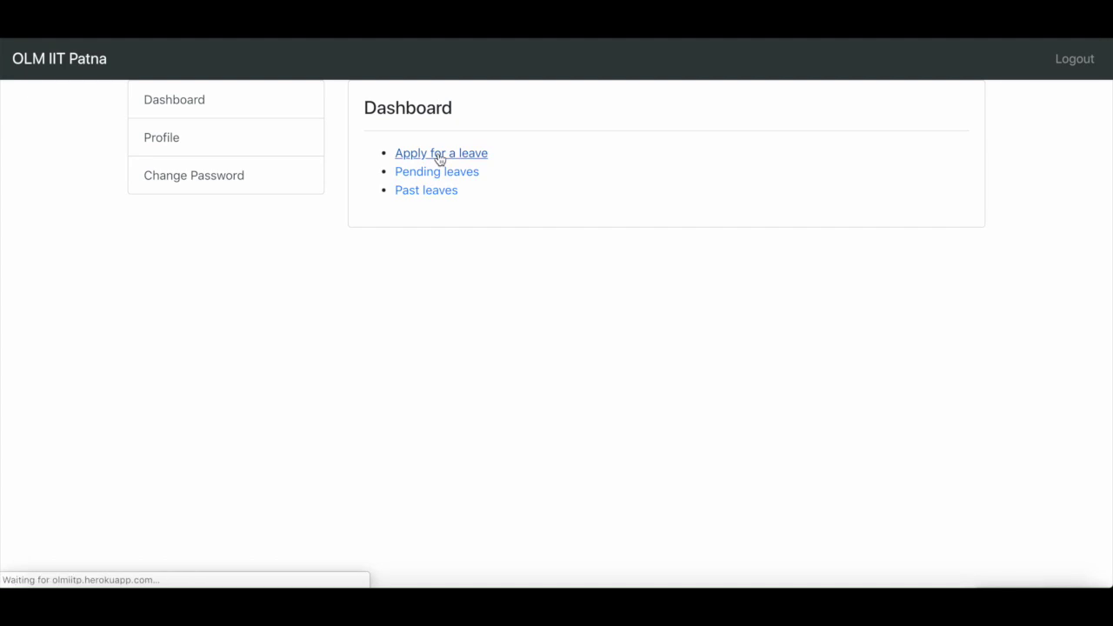
pyautogui.click(425, 196)
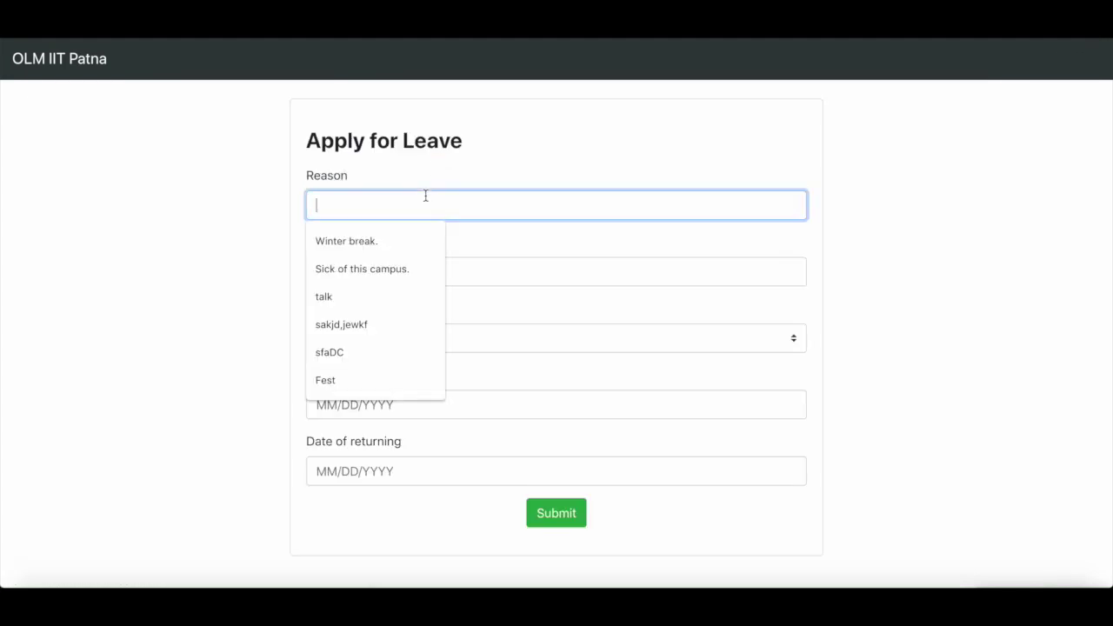
pyautogui.click(390, 228)
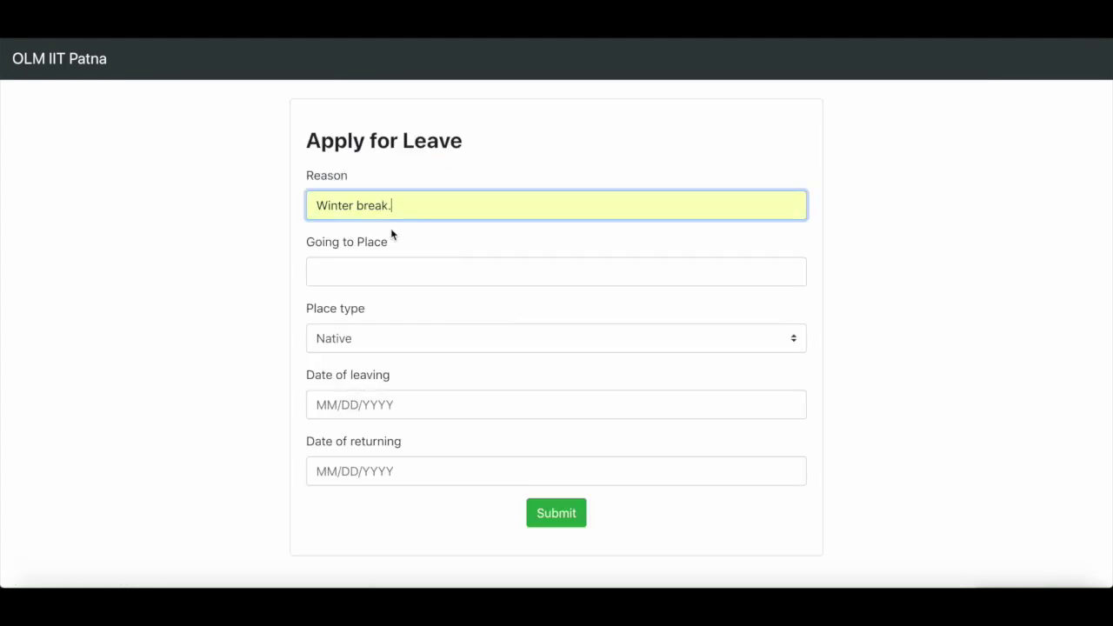
pyautogui.click(385, 279)
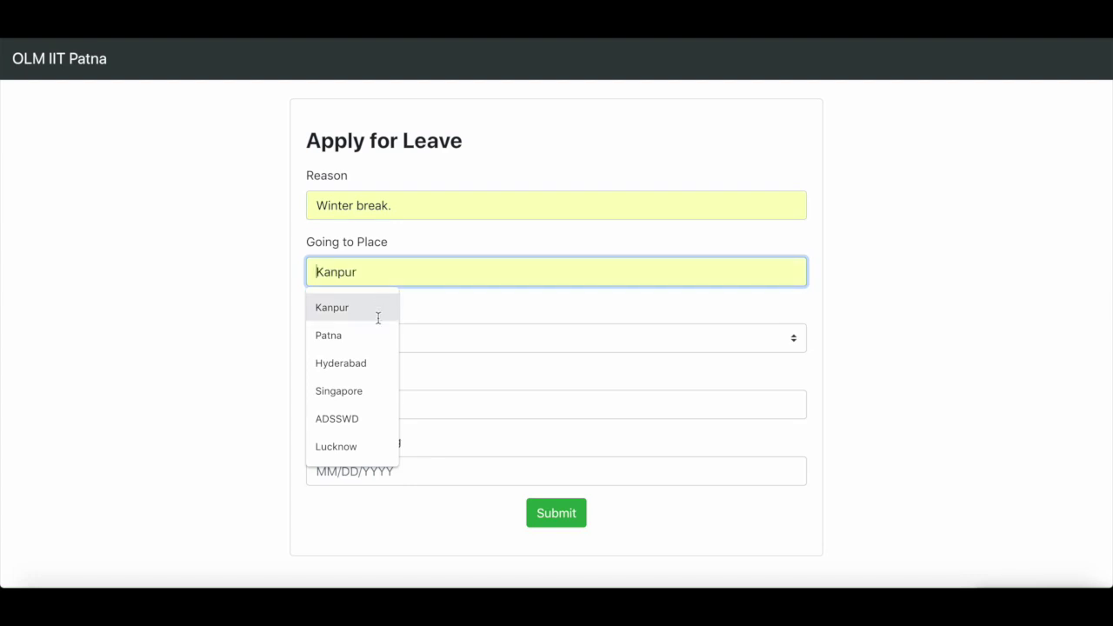
pyautogui.click(379, 318)
# - Set leaving date 12/06/2018 and returning date 01/01/2019, then submit the leave
pyautogui.click(367, 398)
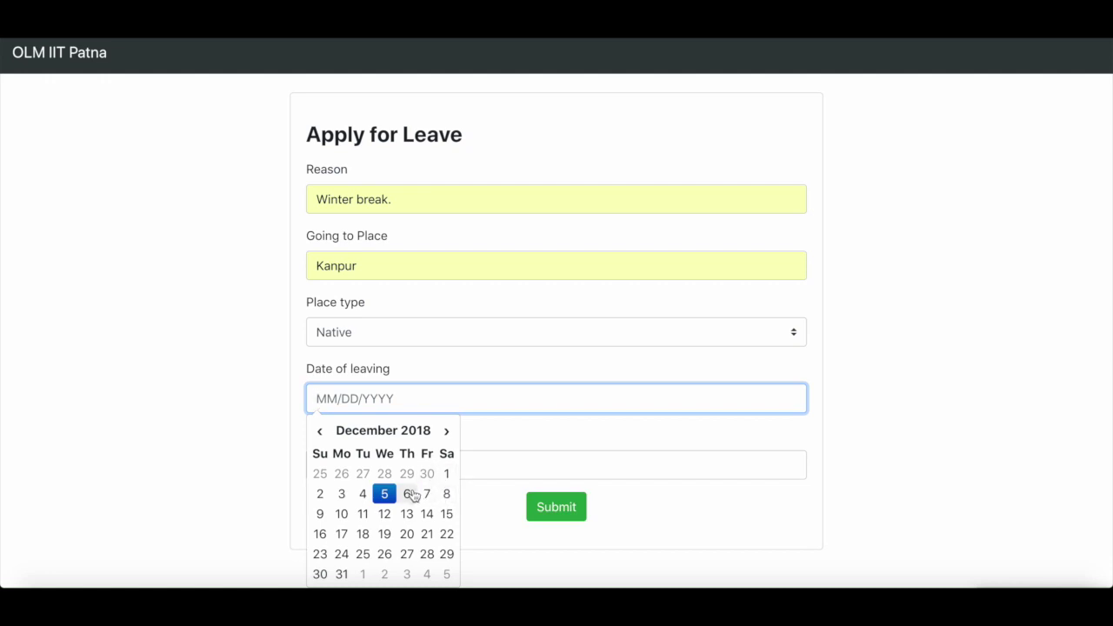
pyautogui.click(408, 494)
pyautogui.click(544, 454)
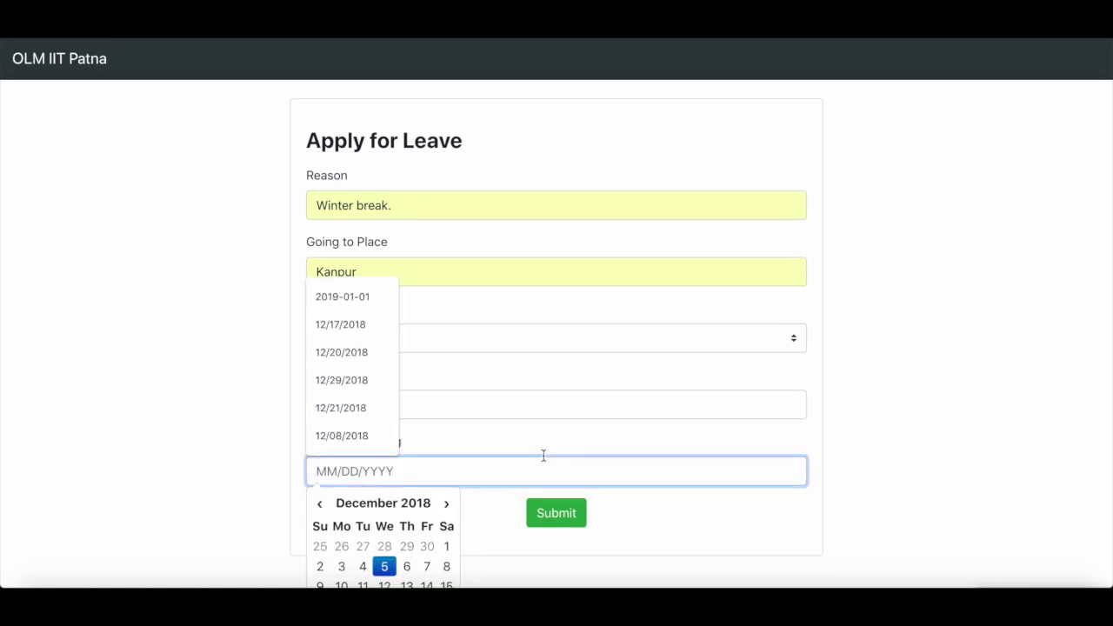
pyautogui.scroll(-2, 447, 502)
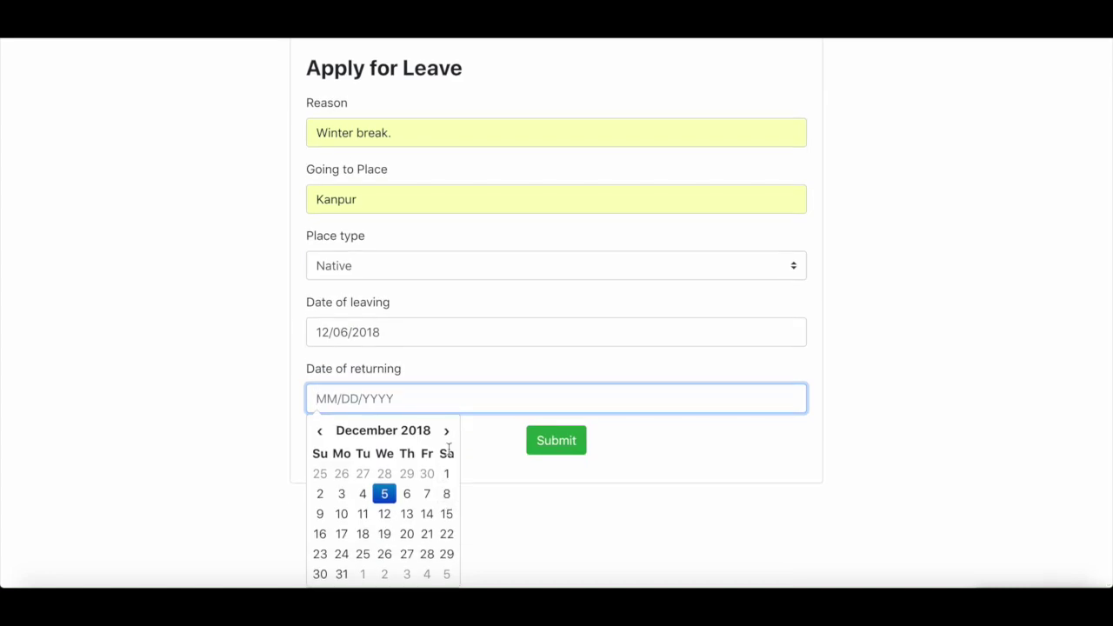
pyautogui.click(446, 431)
pyautogui.click(363, 473)
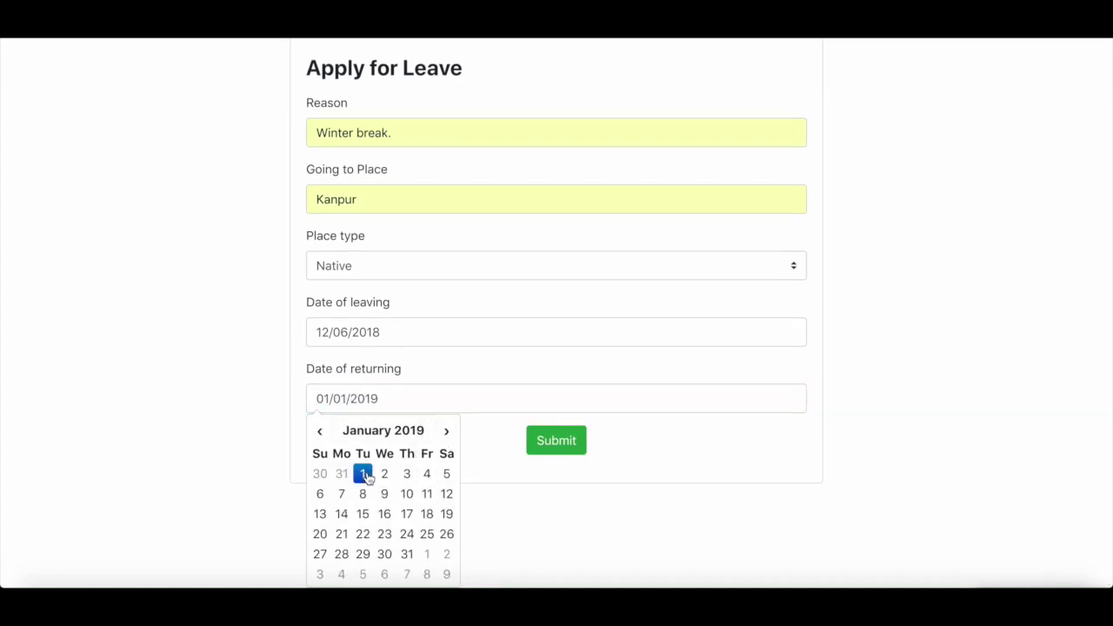
pyautogui.scroll(2, 513, 386)
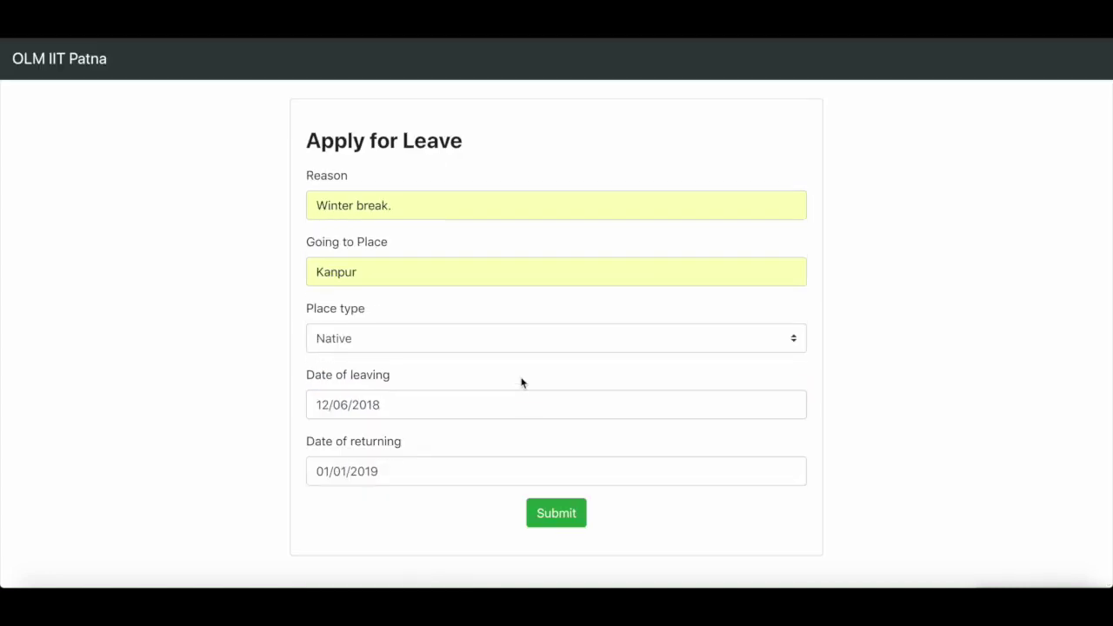
pyautogui.click(549, 523)
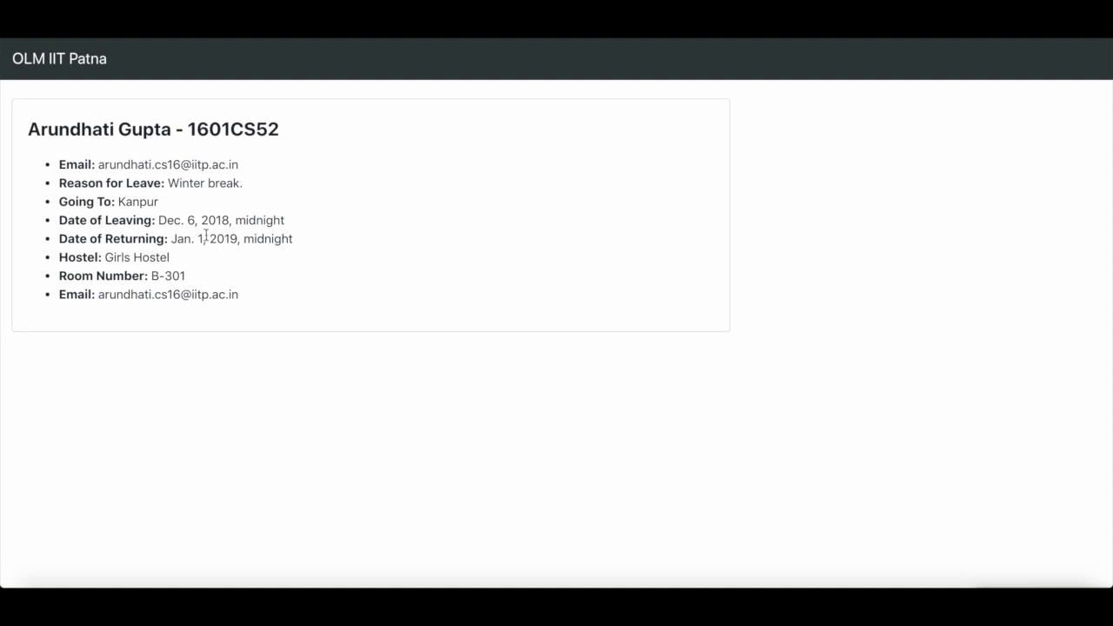
# - Review the pending Kanpur leave's Pending status, edit form, and full details page
pyautogui.click(66, 76)
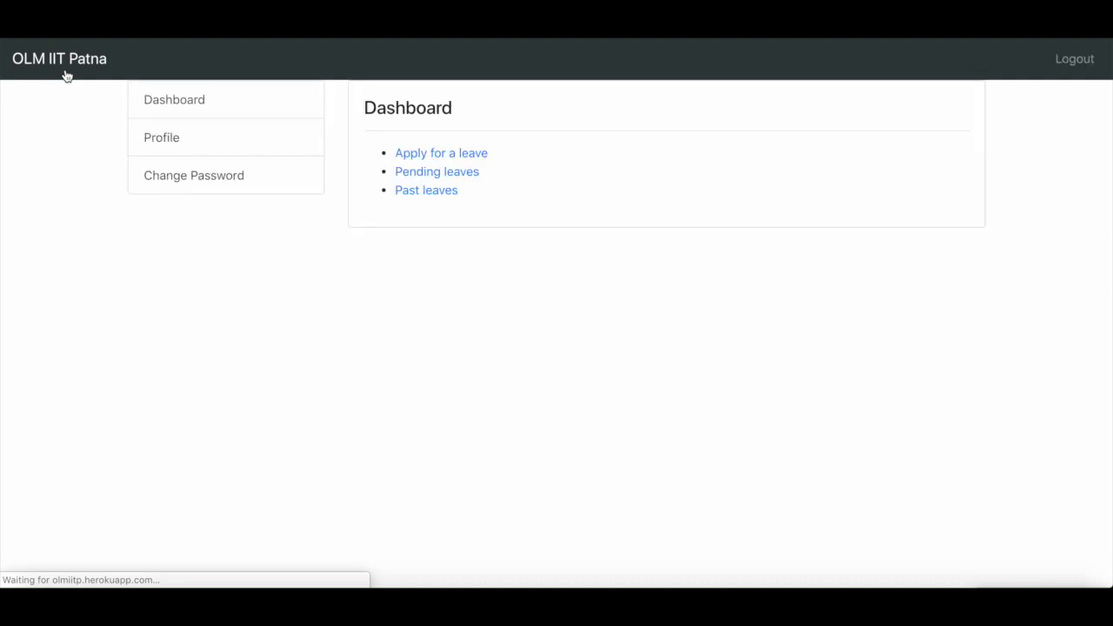
pyautogui.click(412, 173)
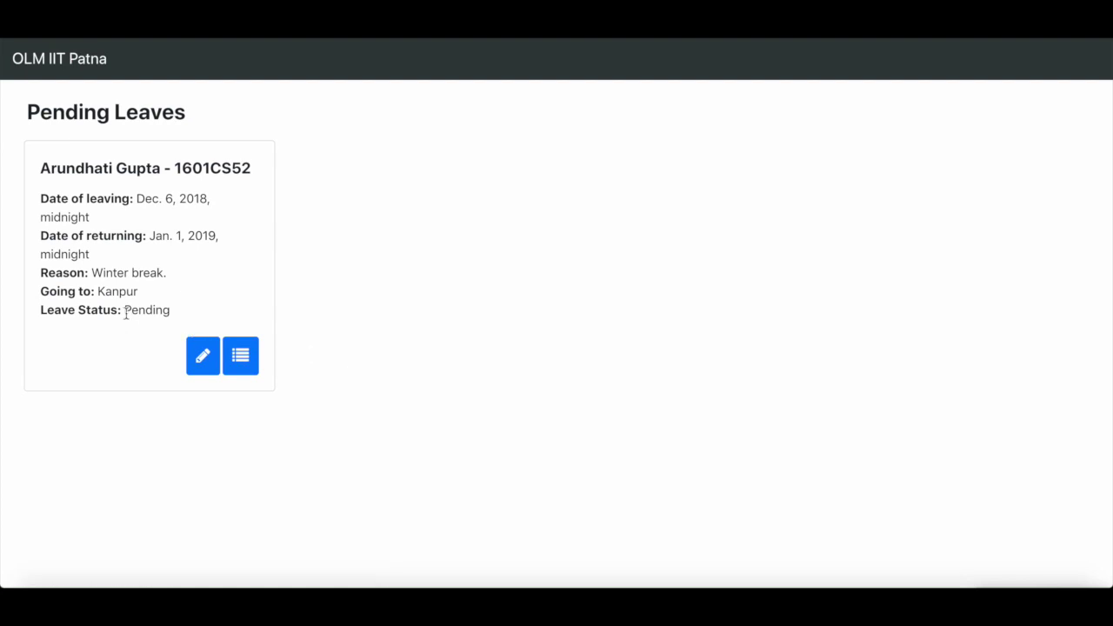
pyautogui.moveTo(126, 309); pyautogui.dragTo(180, 315)
pyautogui.click(216, 361)
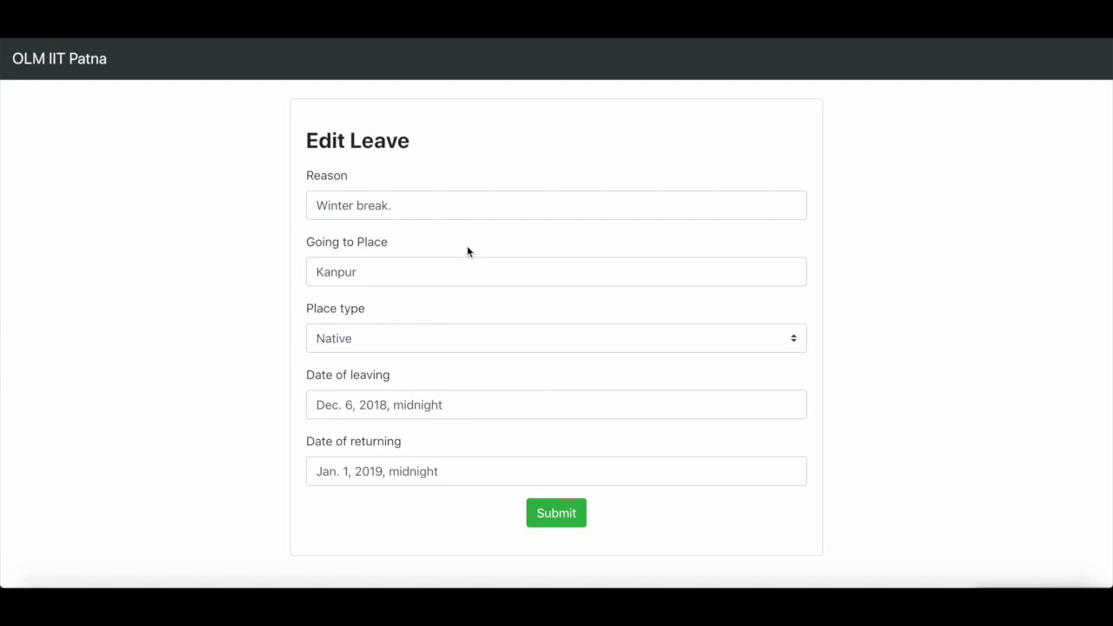
pyautogui.hscroll(-5, 467, 251)
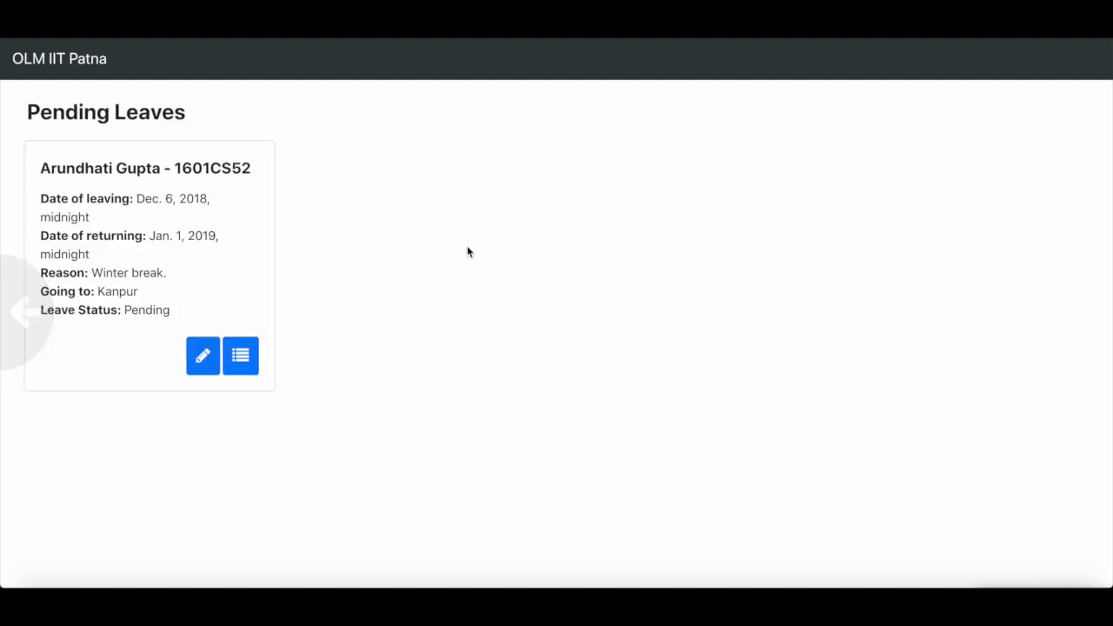
pyautogui.click(244, 355)
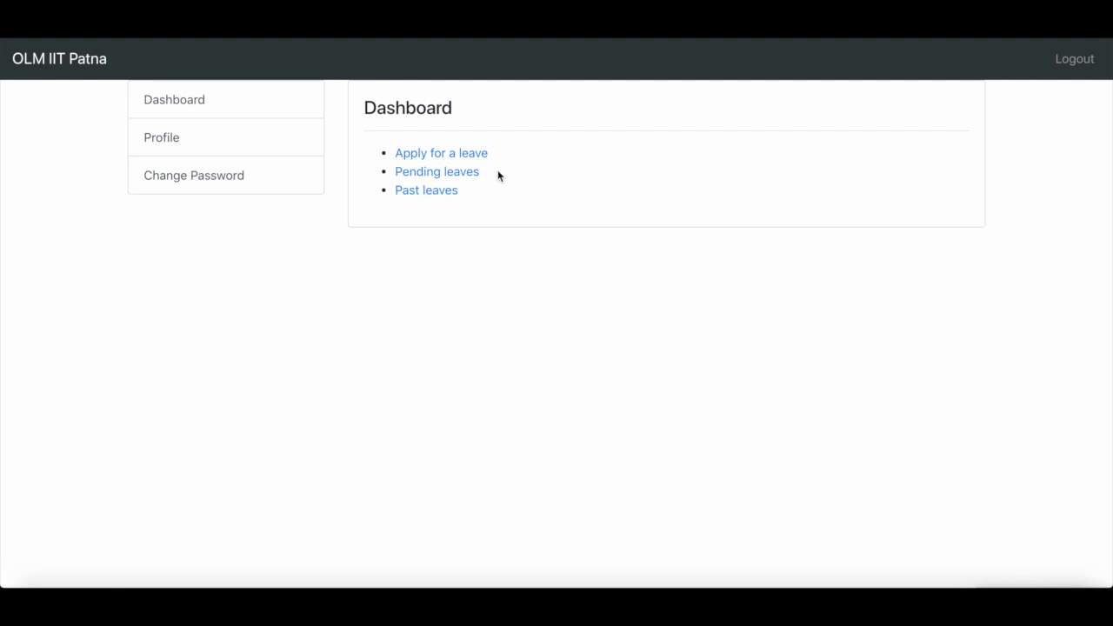
# - Log out of the student account and sign in as the faculty advisor, dismissing the save-password prompt
pyautogui.click(1067, 65)
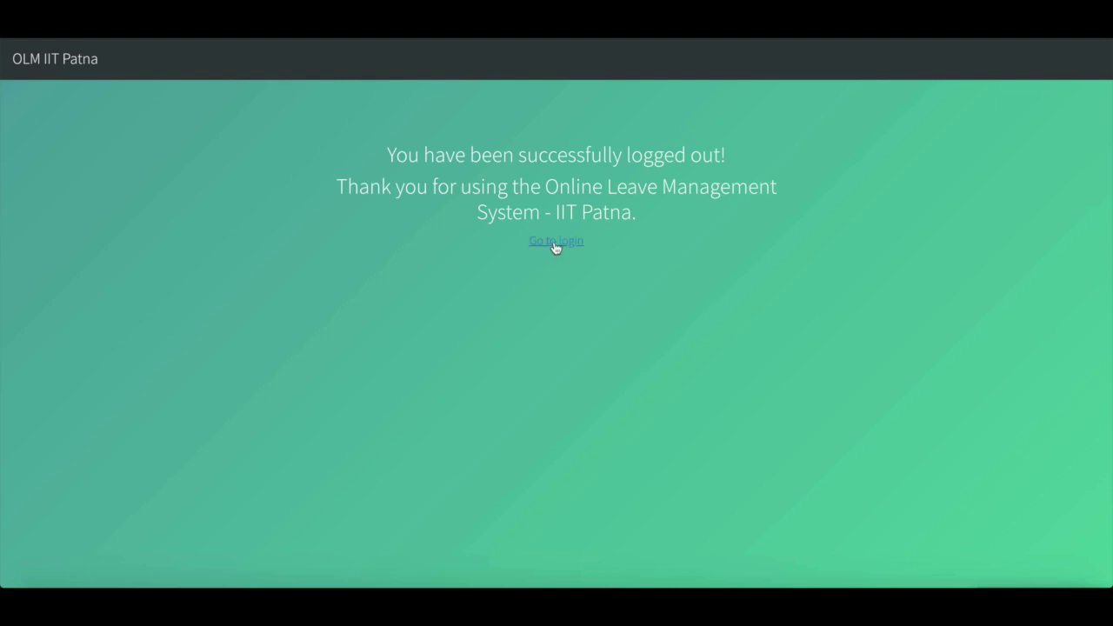
pyautogui.click(556, 243)
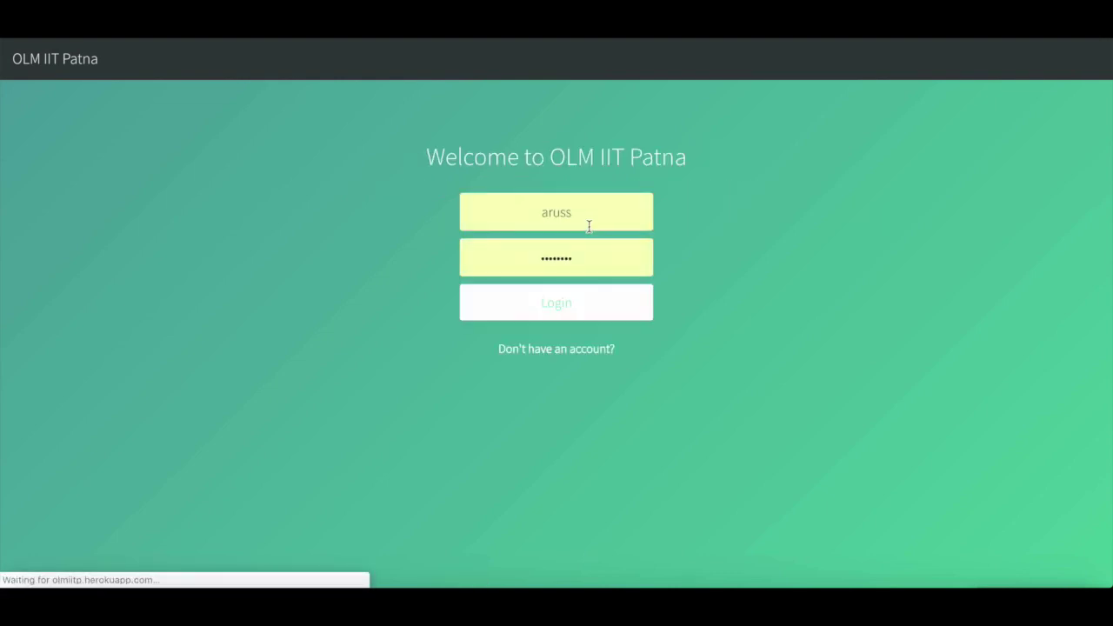
pyautogui.doubleClick(574, 214)
pyautogui.write('s')
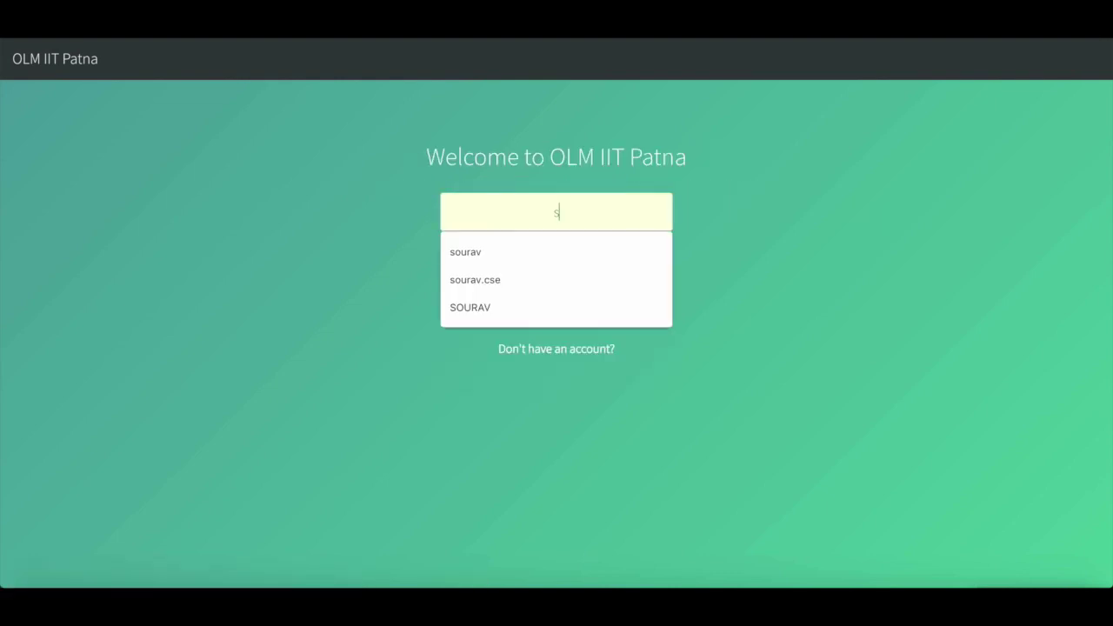
pyautogui.write('ourav')
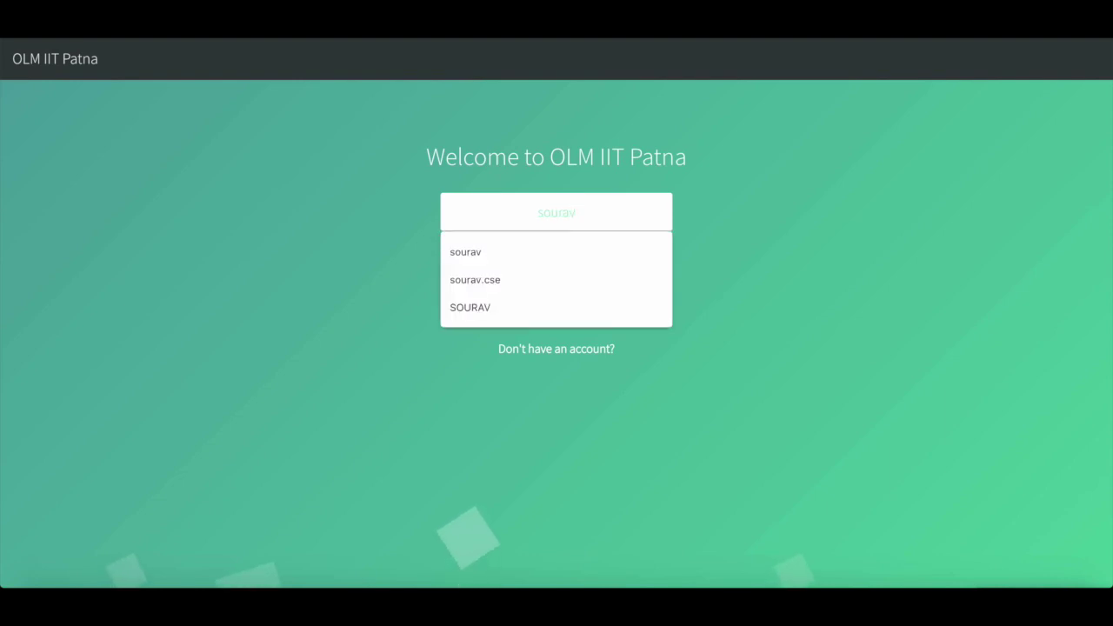
pyautogui.click(739, 204)
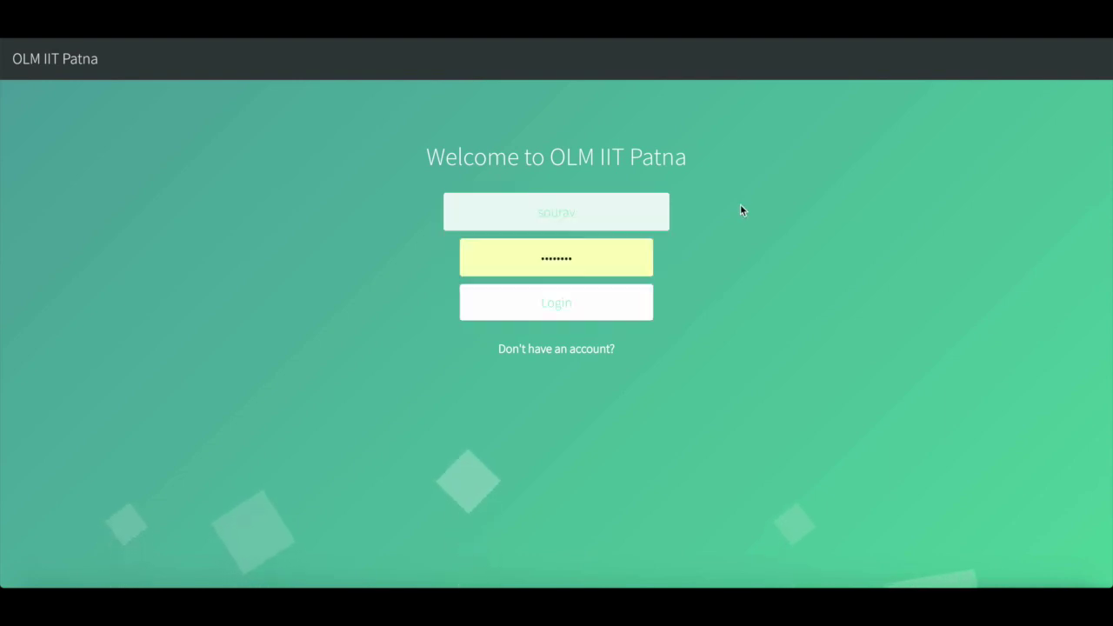
pyautogui.click(549, 258)
pyautogui.hotkey('ctrl', 'a')
pyautogui.press('BackSpace')
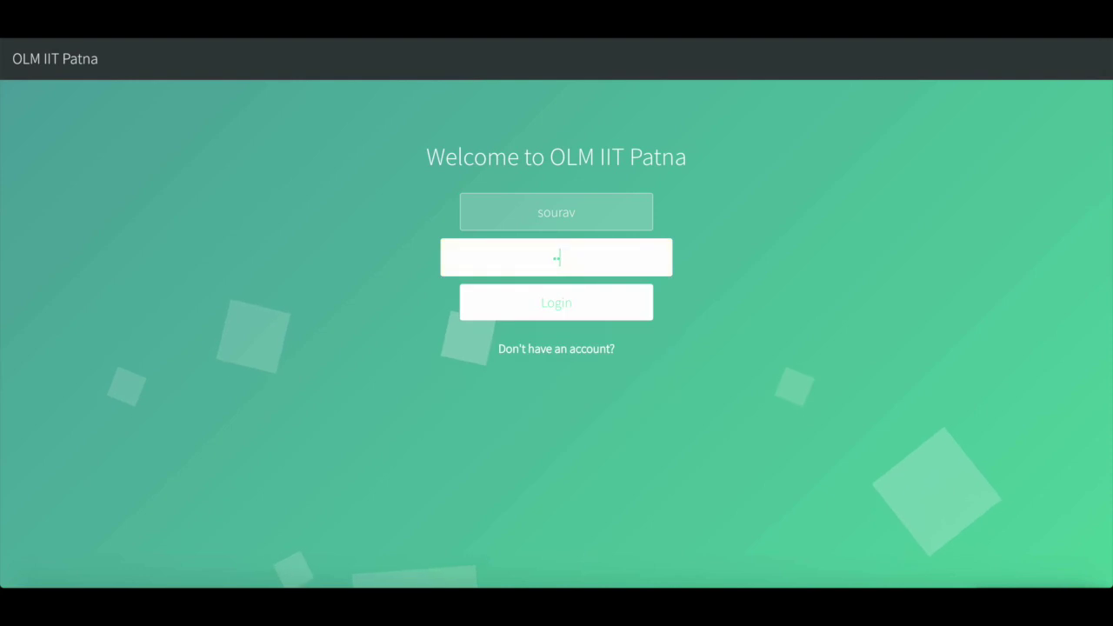
pyautogui.click(553, 304)
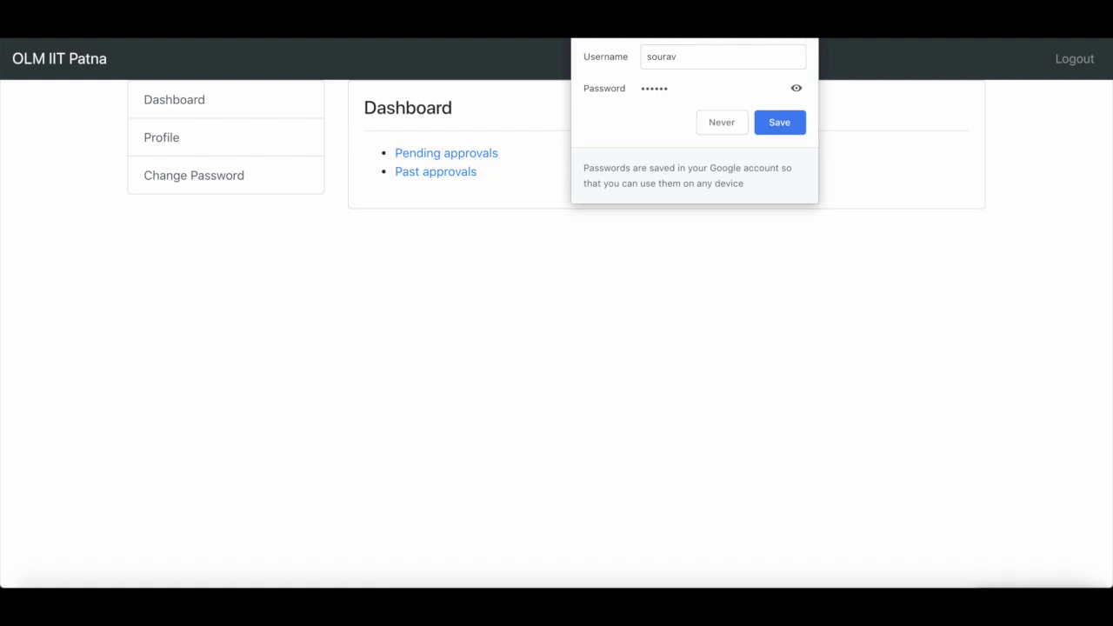
pyautogui.click(722, 122)
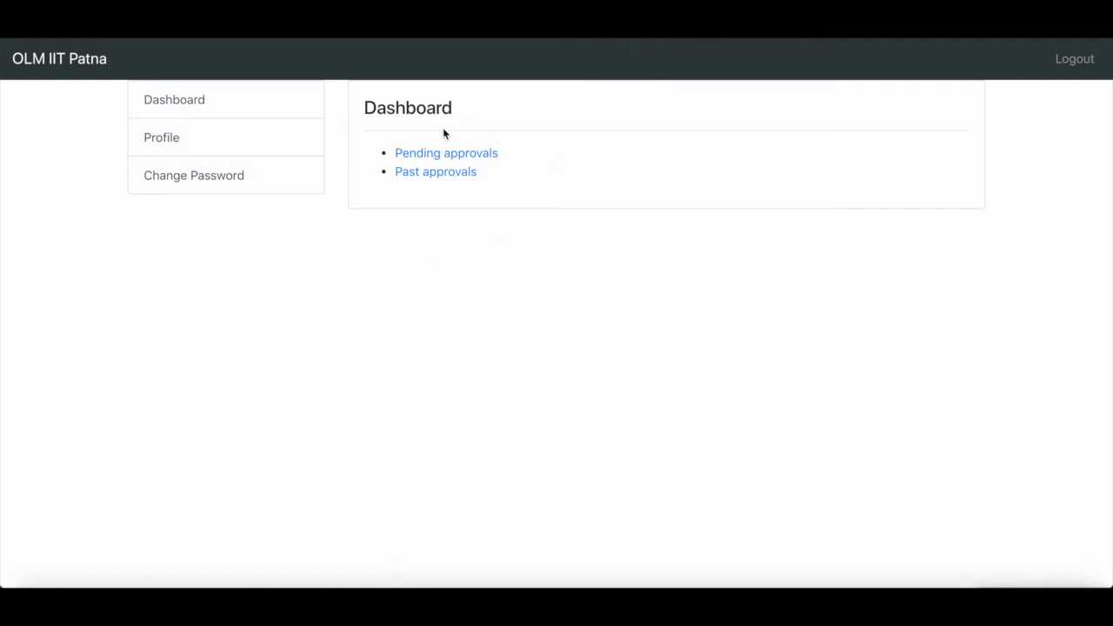
pyautogui.click(232, 136)
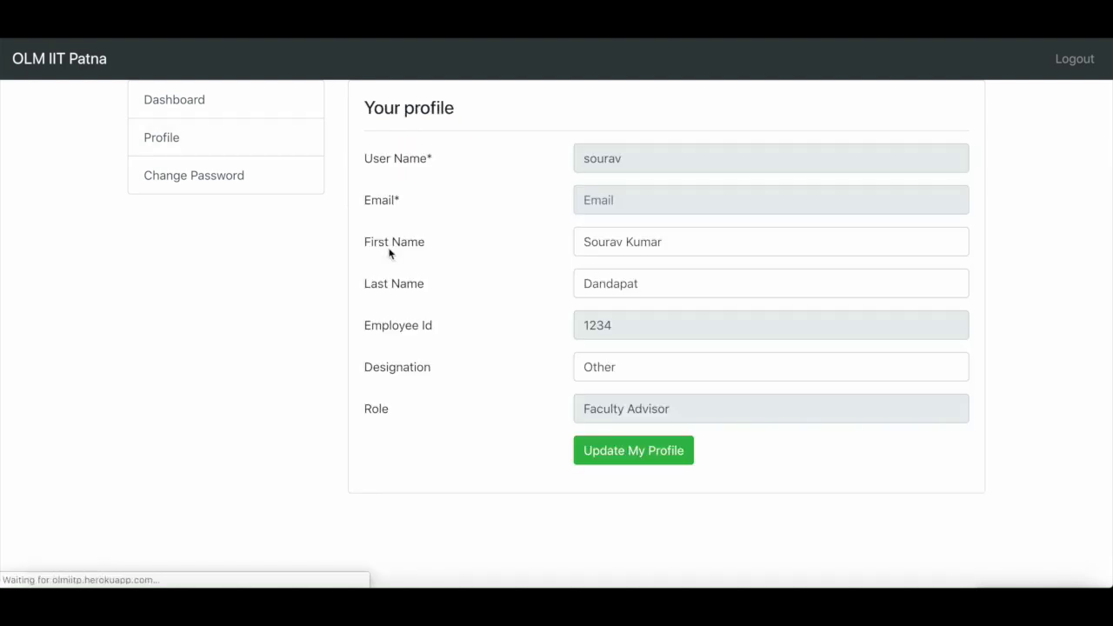
pyautogui.click(656, 364)
pyautogui.click(239, 274)
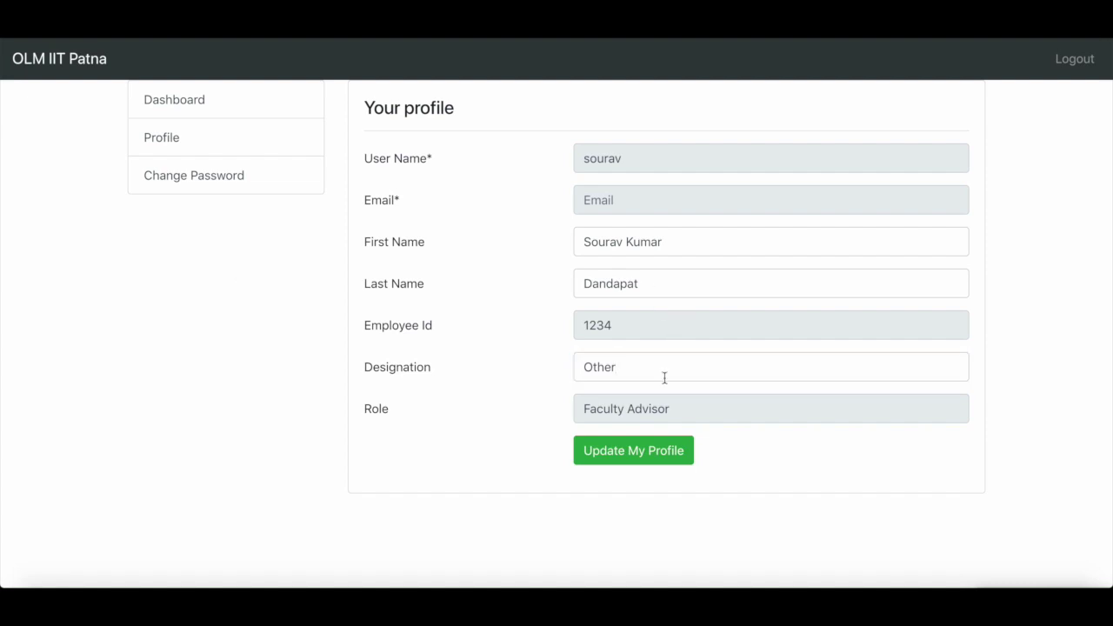
pyautogui.moveTo(671, 408); pyautogui.dragTo(558, 415)
pyautogui.click(205, 227)
pyautogui.click(226, 134)
pyautogui.click(274, 104)
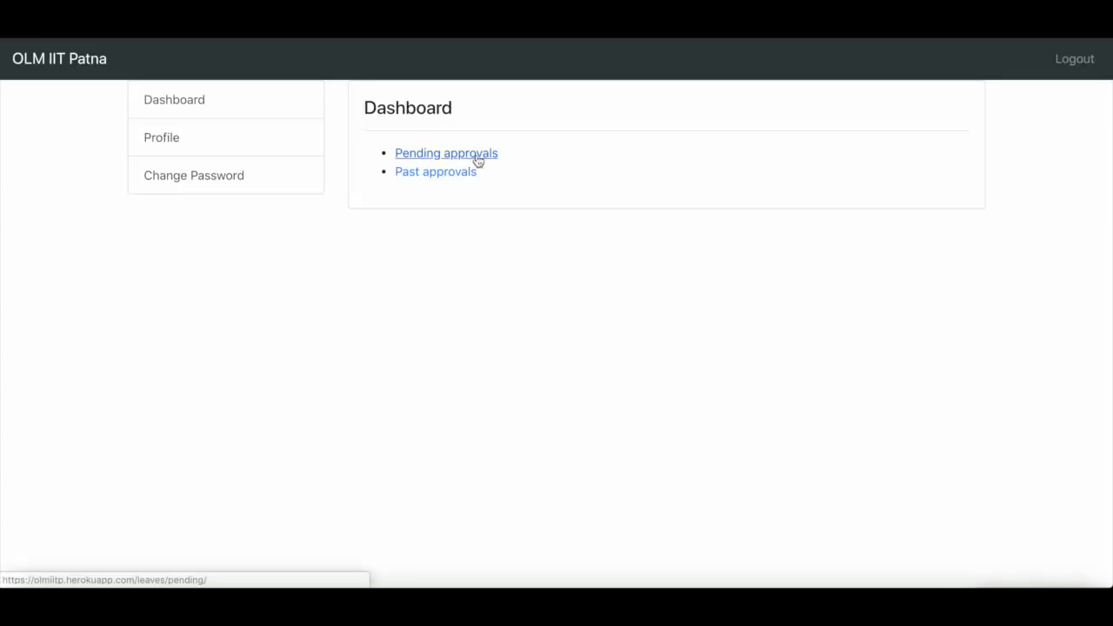
pyautogui.click(476, 158)
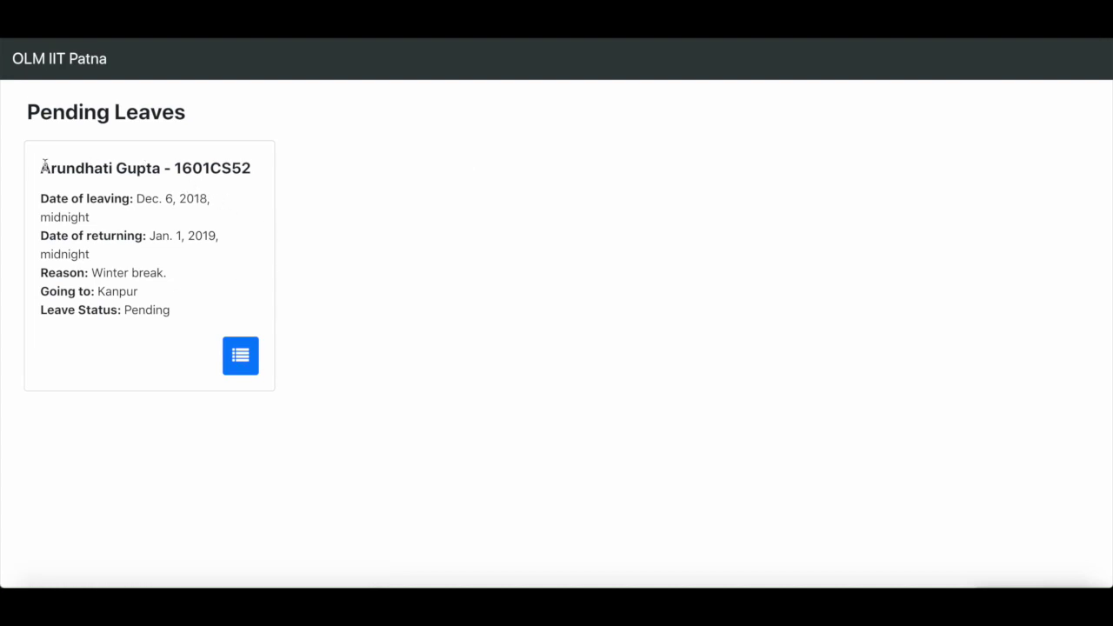
# - Open the student's pending Winter break leave request and save an Approve decision
pyautogui.moveTo(41, 168); pyautogui.dragTo(262, 193)
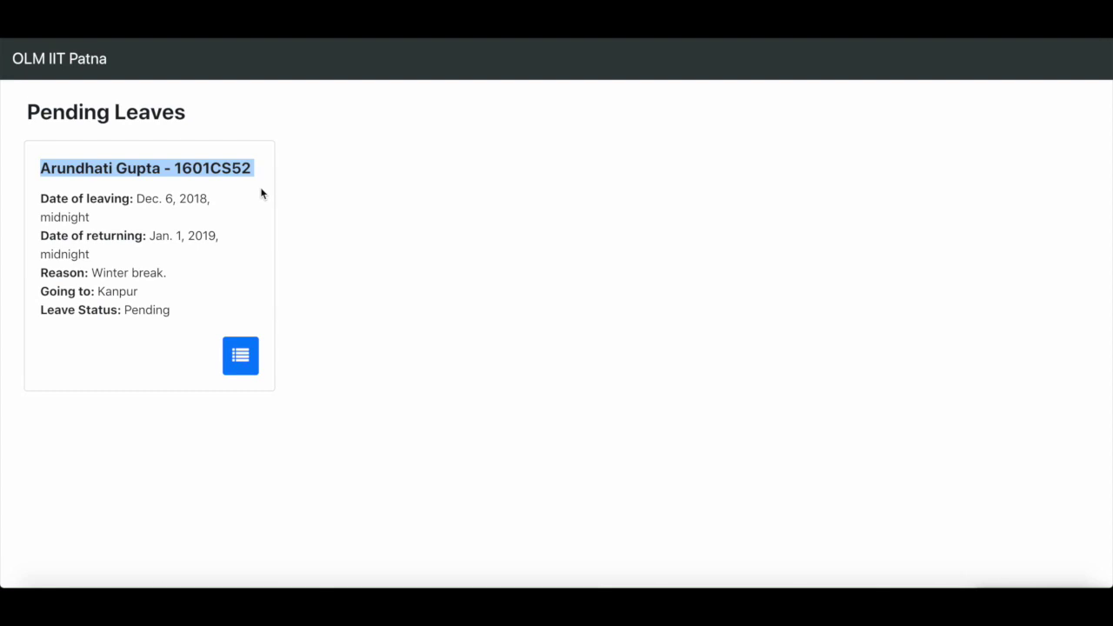
pyautogui.click(343, 314)
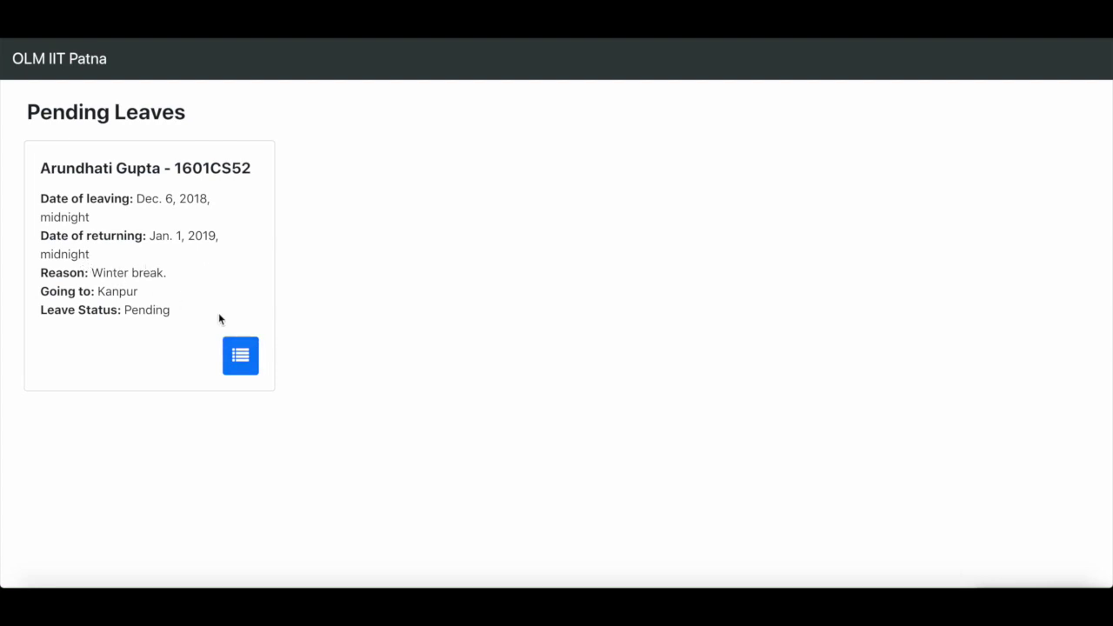
pyautogui.click(237, 356)
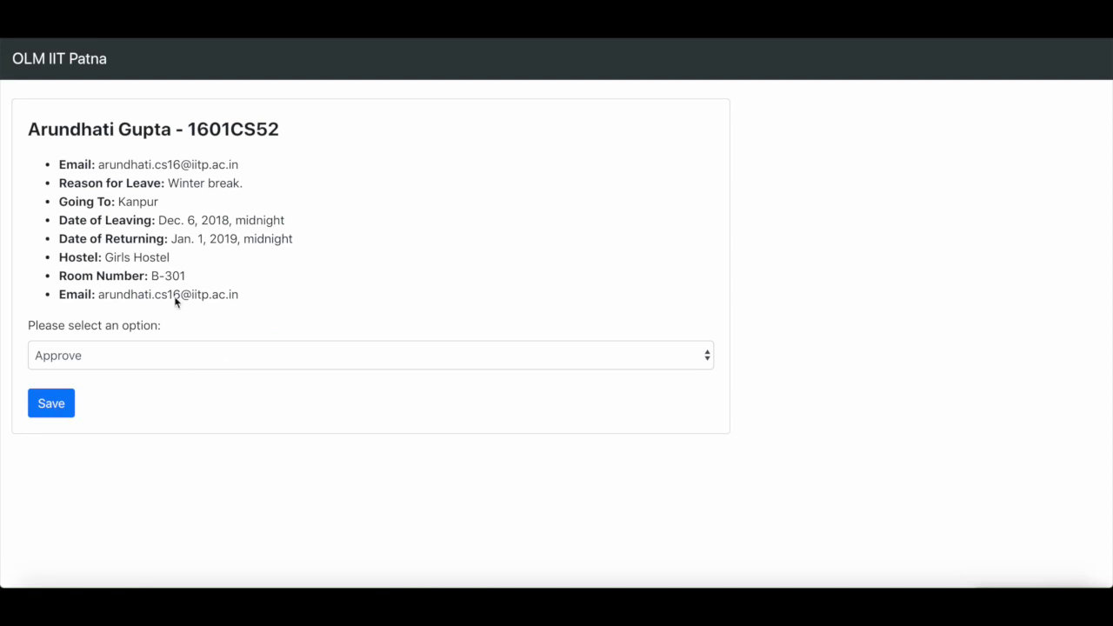
pyautogui.click(226, 355)
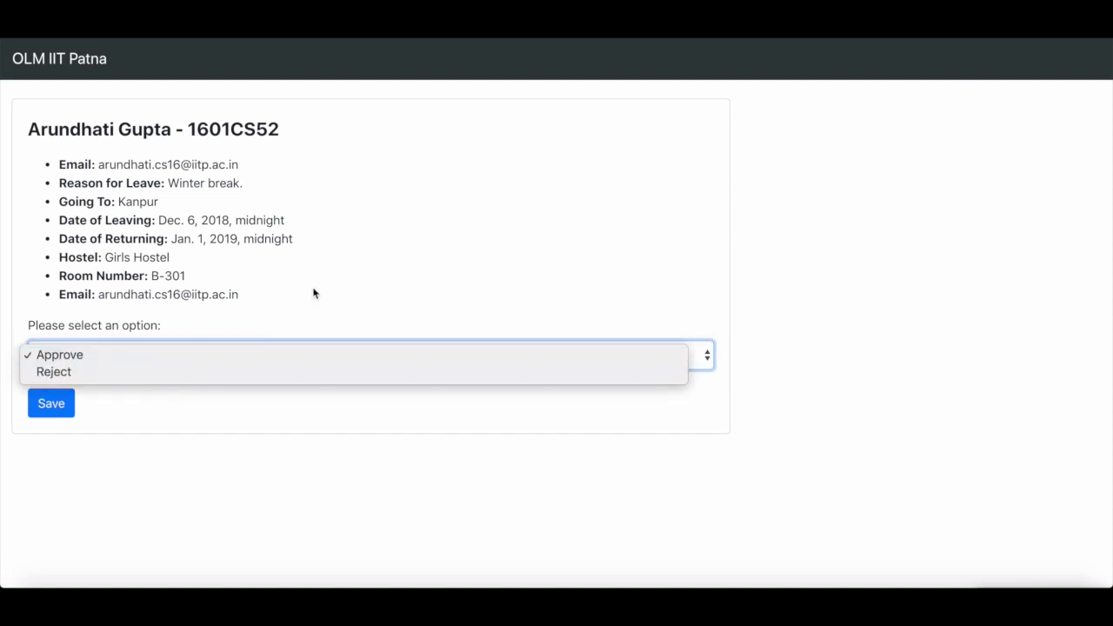
pyautogui.click(155, 159)
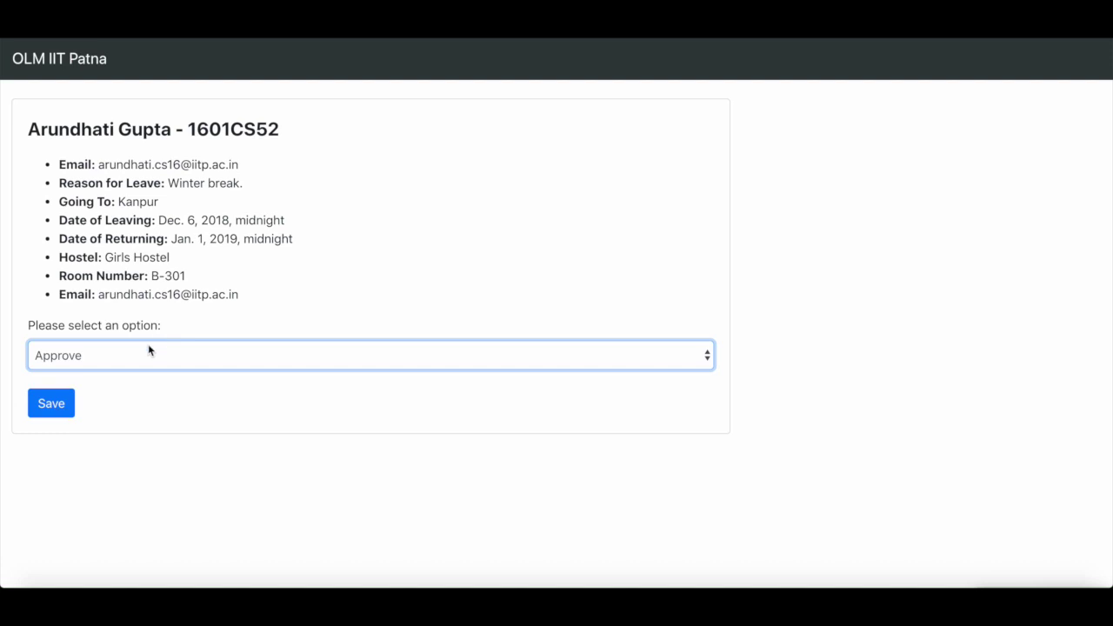
pyautogui.click(57, 406)
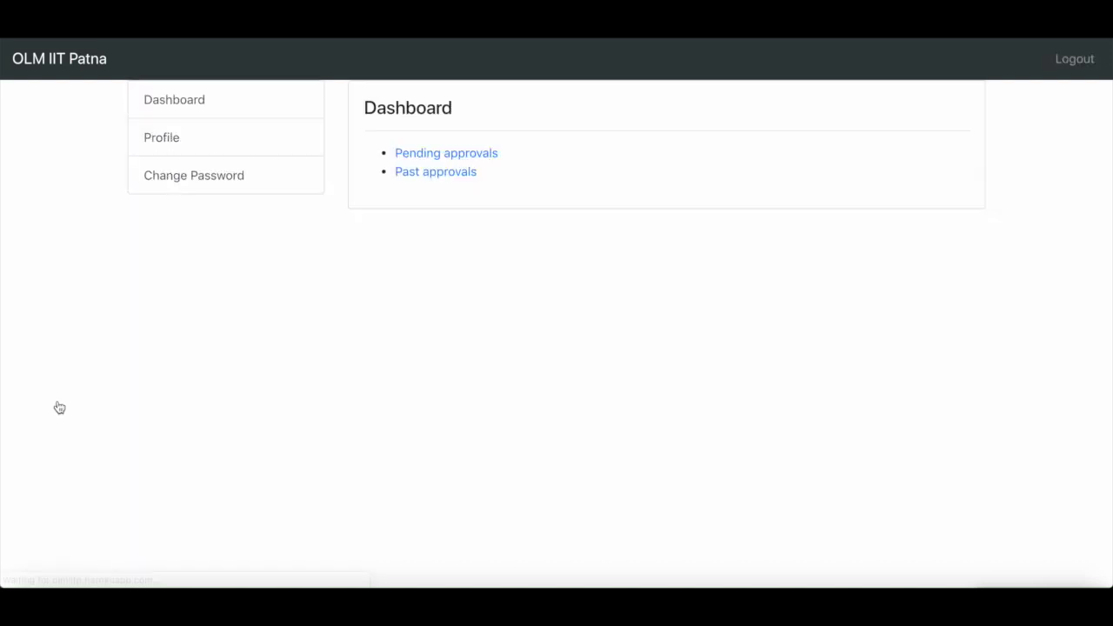
pyautogui.click(458, 155)
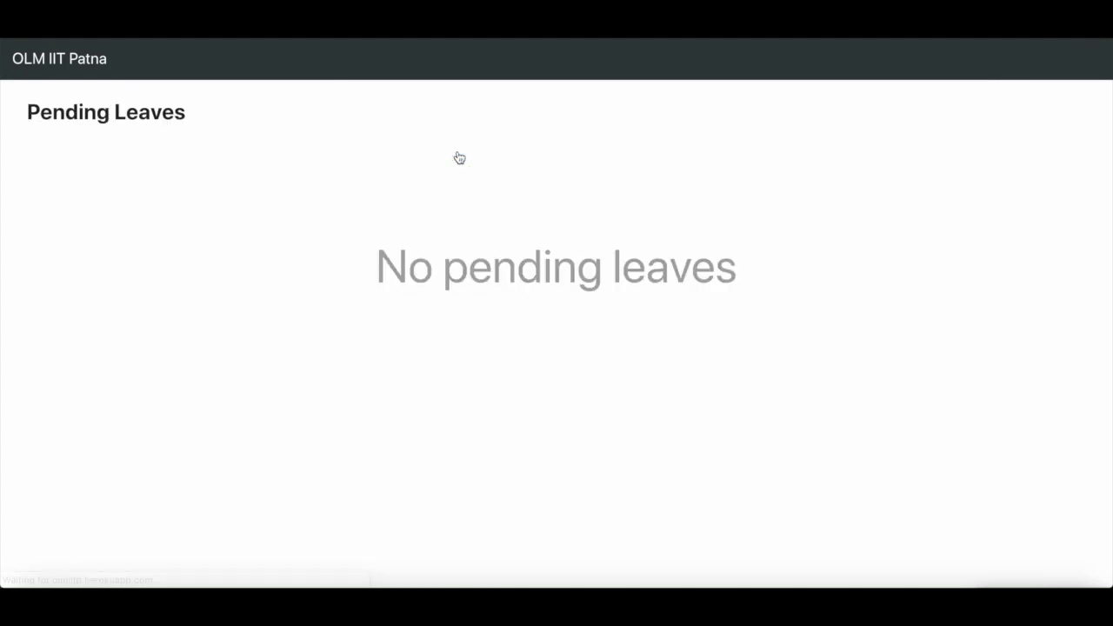
pyautogui.hscroll(-5, 626, 238)
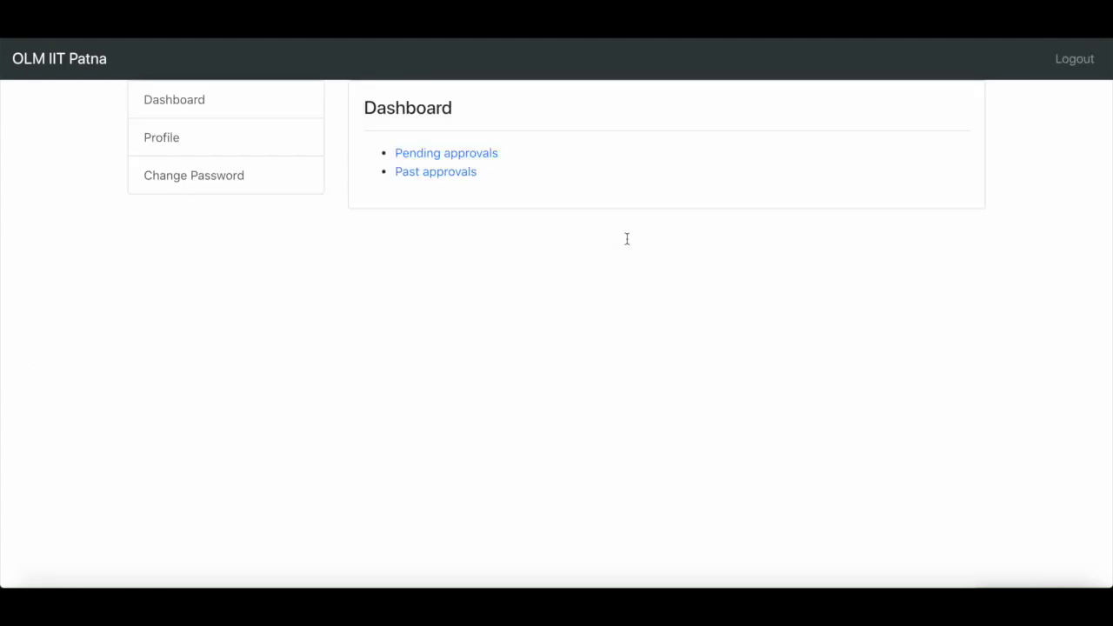
pyautogui.click(455, 175)
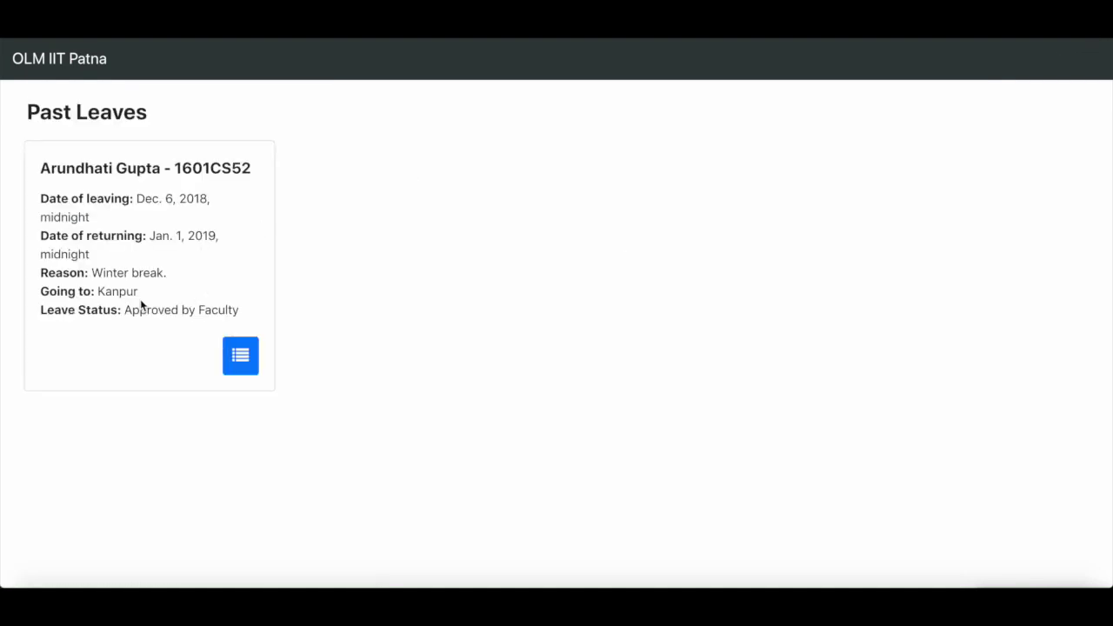
pyautogui.moveTo(126, 309); pyautogui.dragTo(266, 308)
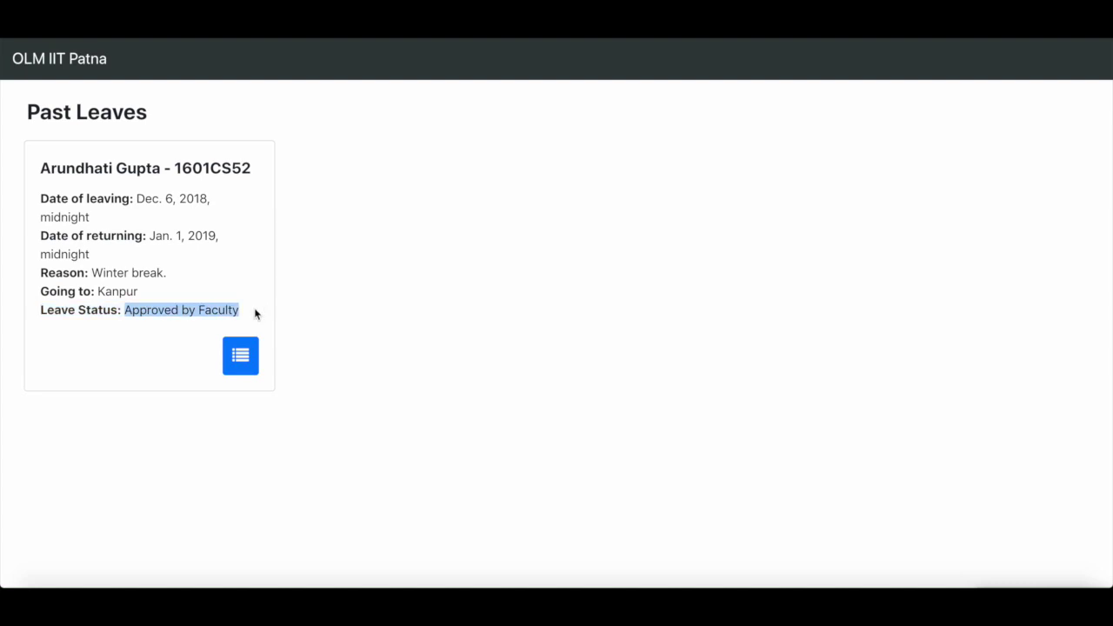
pyautogui.click(84, 61)
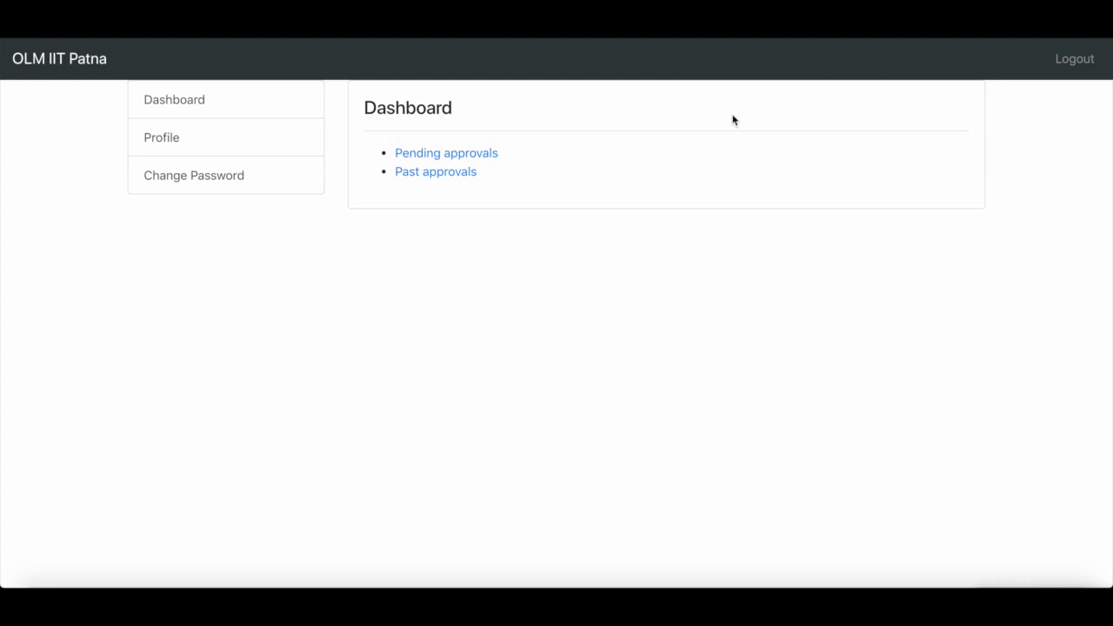
# - Log out of the faculty account and sign in with the warden's username and password
pyautogui.click(1074, 58)
pyautogui.click(565, 247)
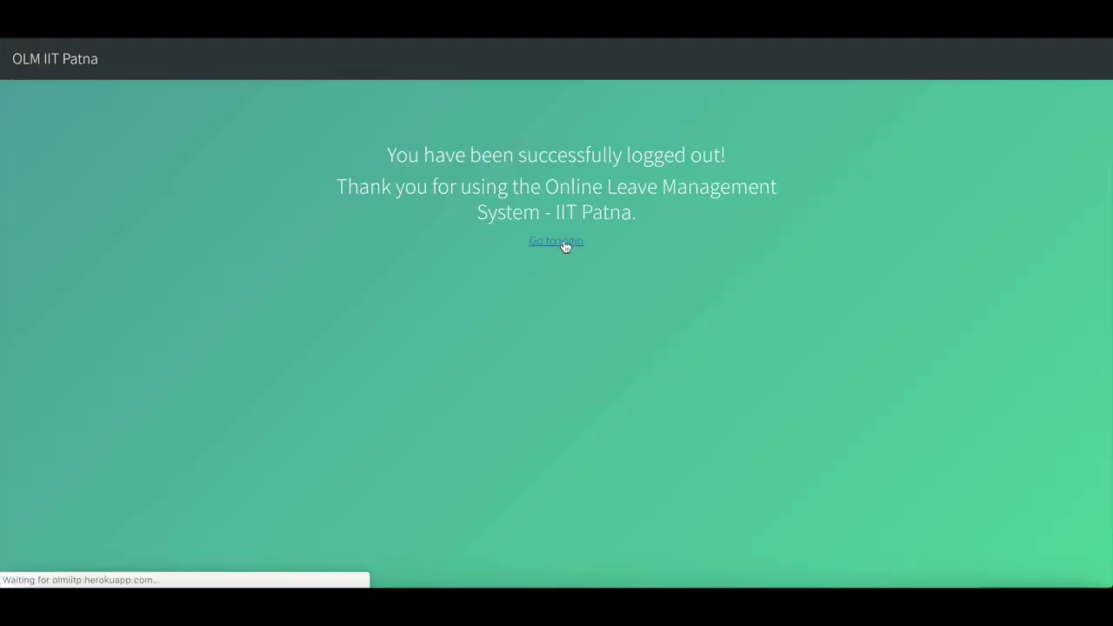
pyautogui.doubleClick(564, 208)
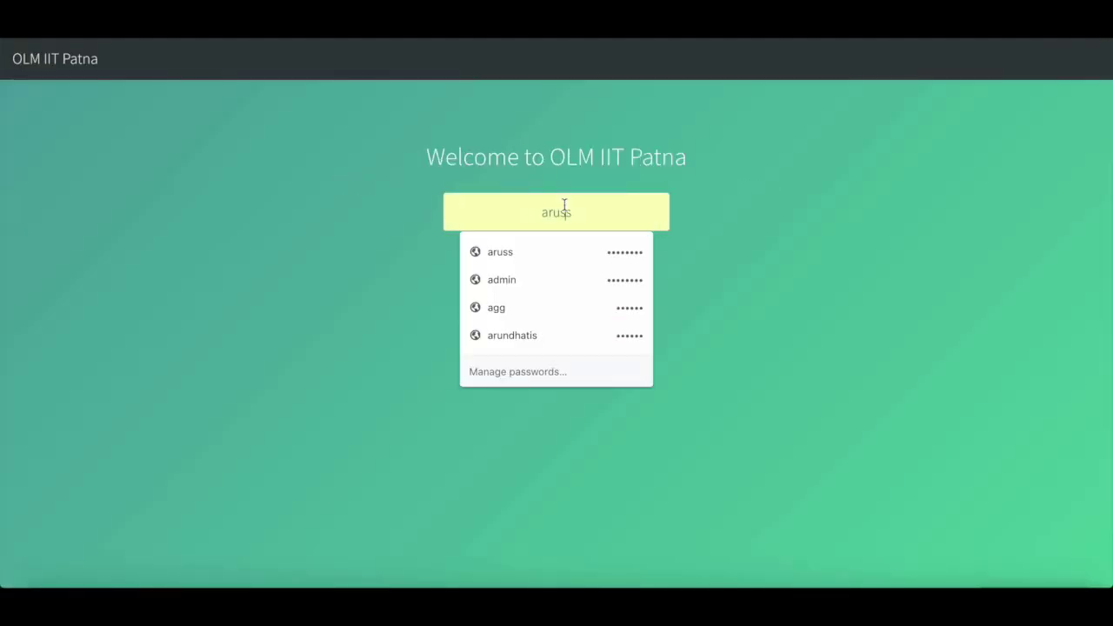
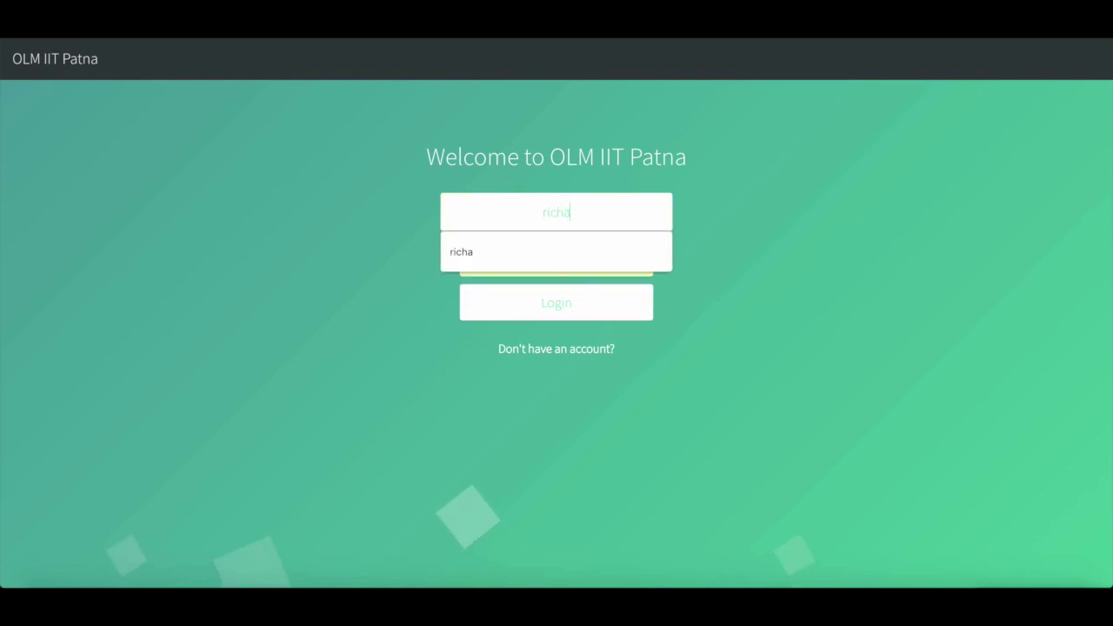
pyautogui.press('Down')
pyautogui.press('Return')
pyautogui.press('Tab')
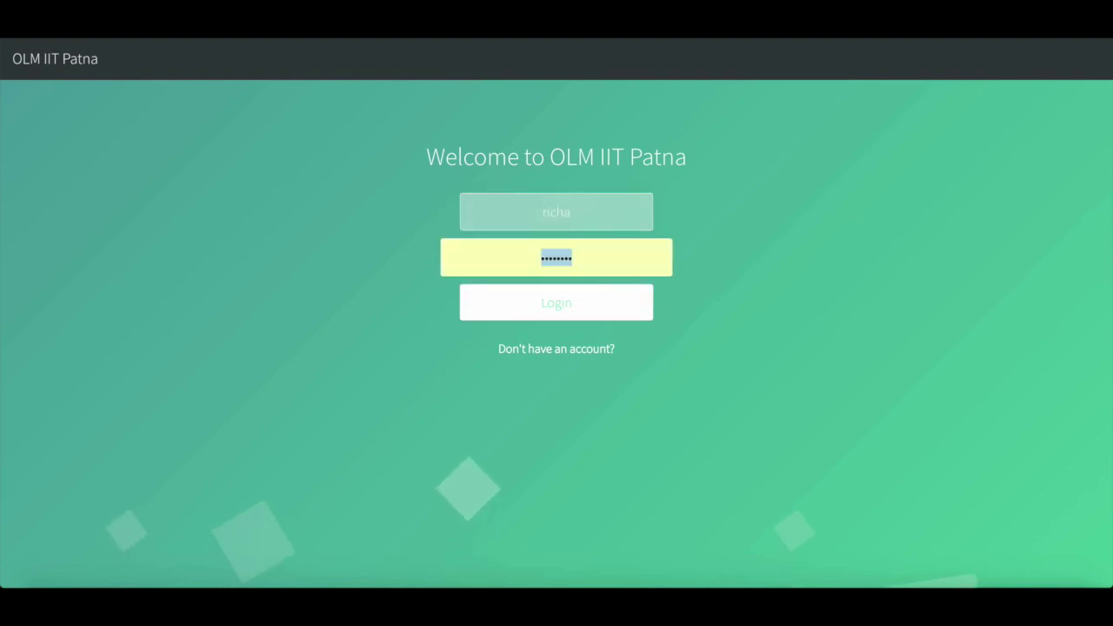
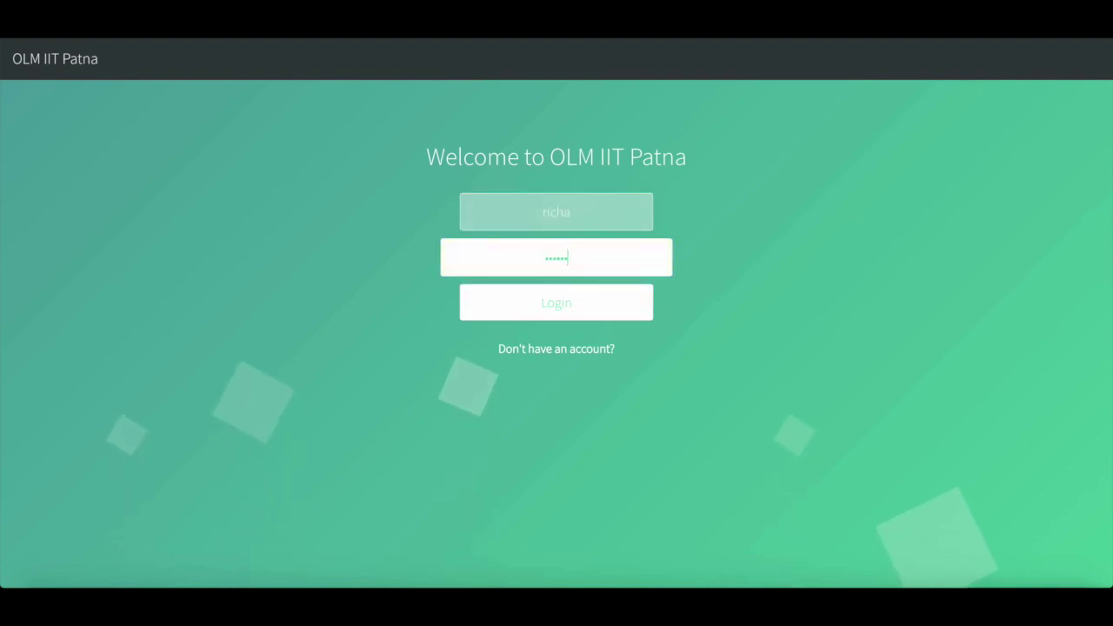
pyautogui.click(574, 309)
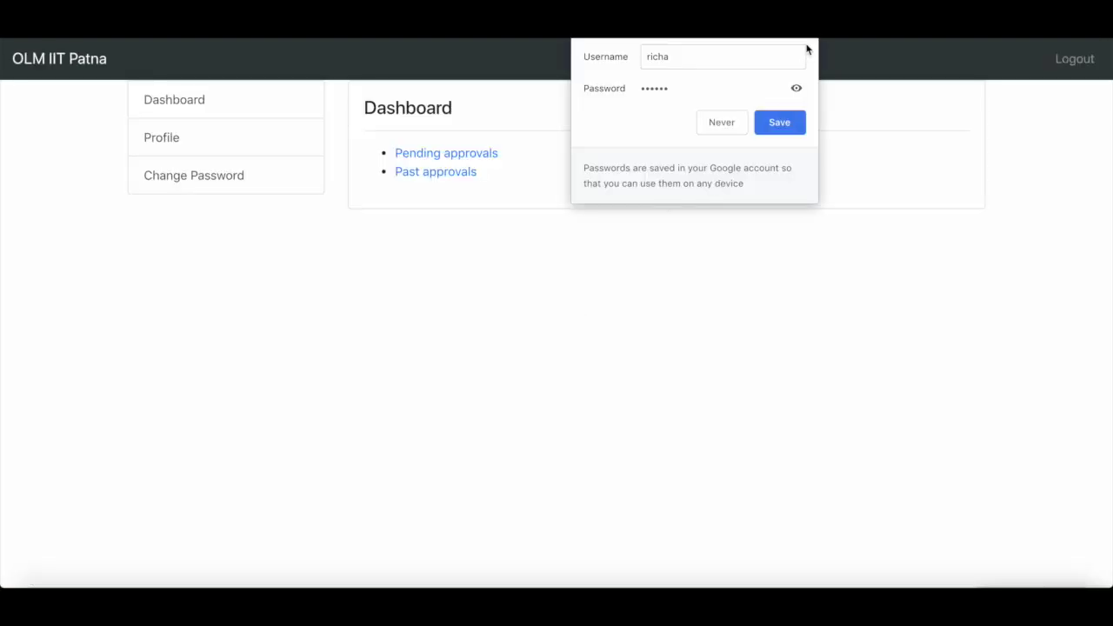
pyautogui.click(809, 48)
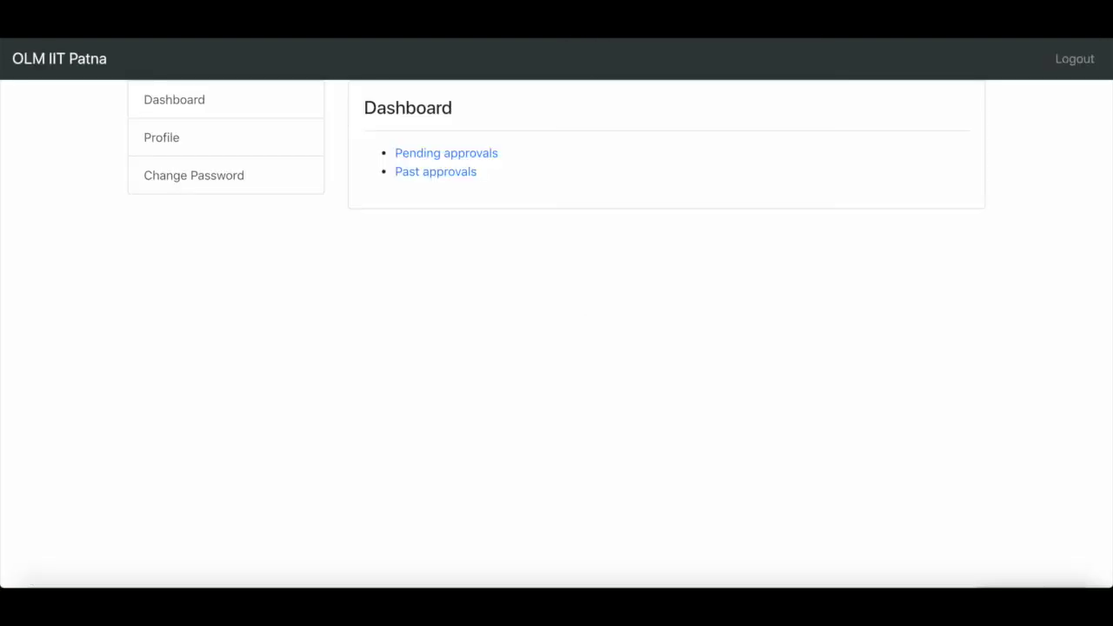
# - View the warden's profile (Warden - Girls Hostel) and return to the Dashboard
pyautogui.click(179, 142)
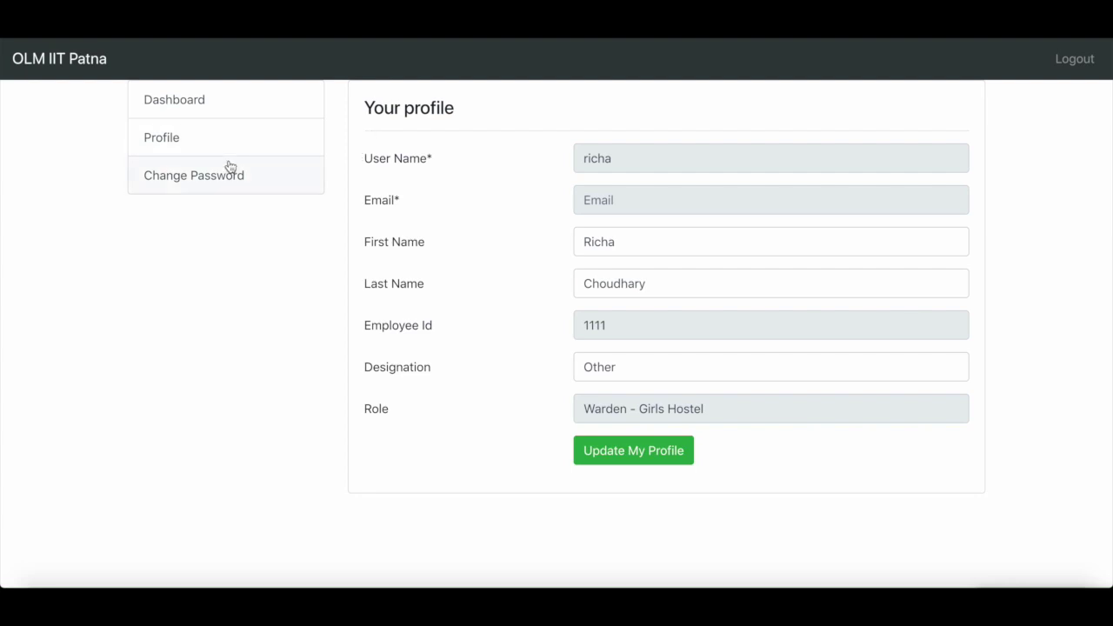
pyautogui.click(249, 103)
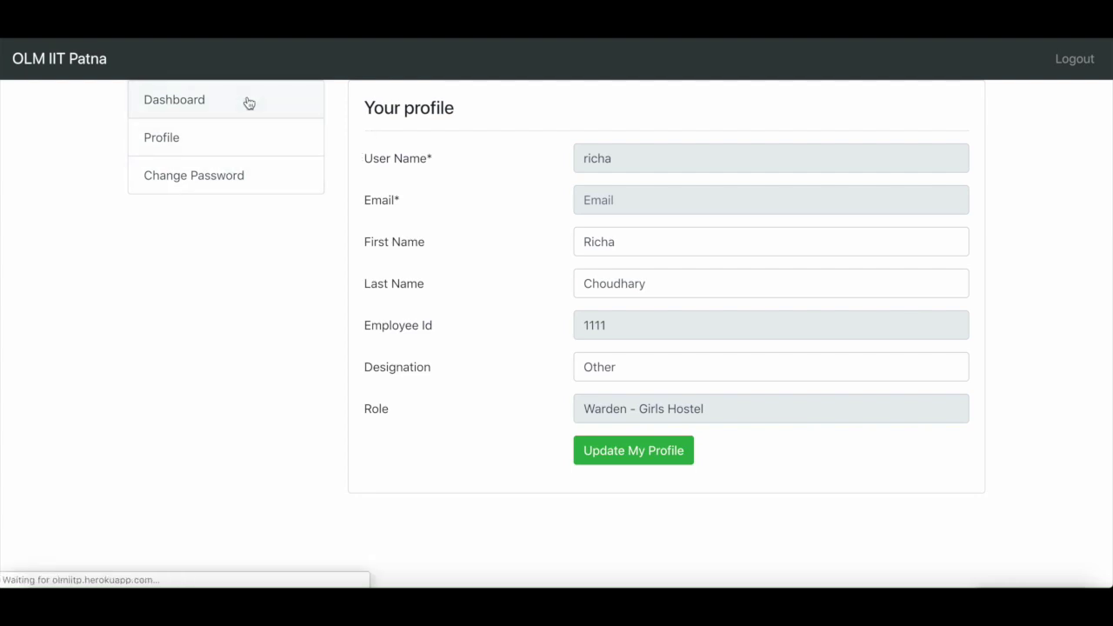
# - Open the warden's pending leaves and check the Kanpur winter-break leave reads Approved by Faculty
pyautogui.click(461, 157)
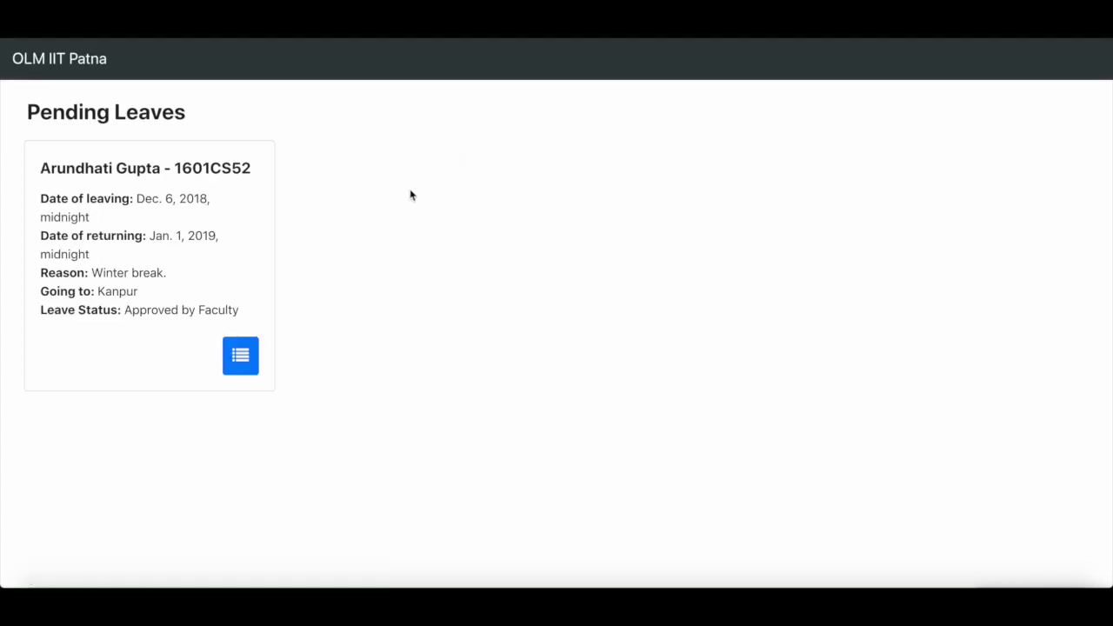
pyautogui.rightClick(126, 310)
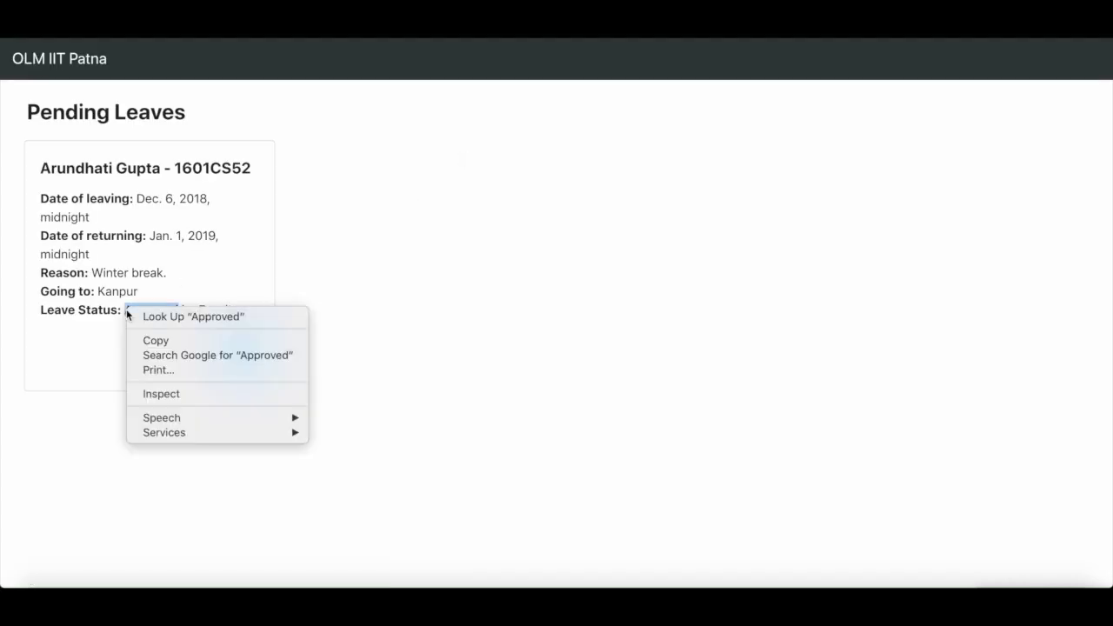
pyautogui.click(187, 316)
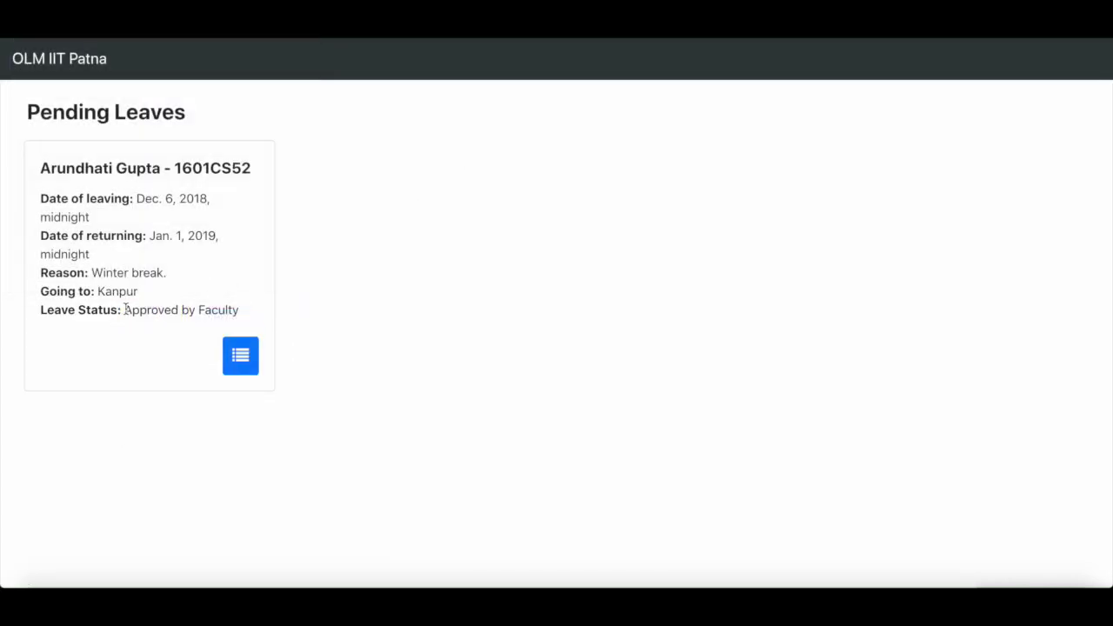
pyautogui.moveTo(126, 311); pyautogui.dragTo(244, 318)
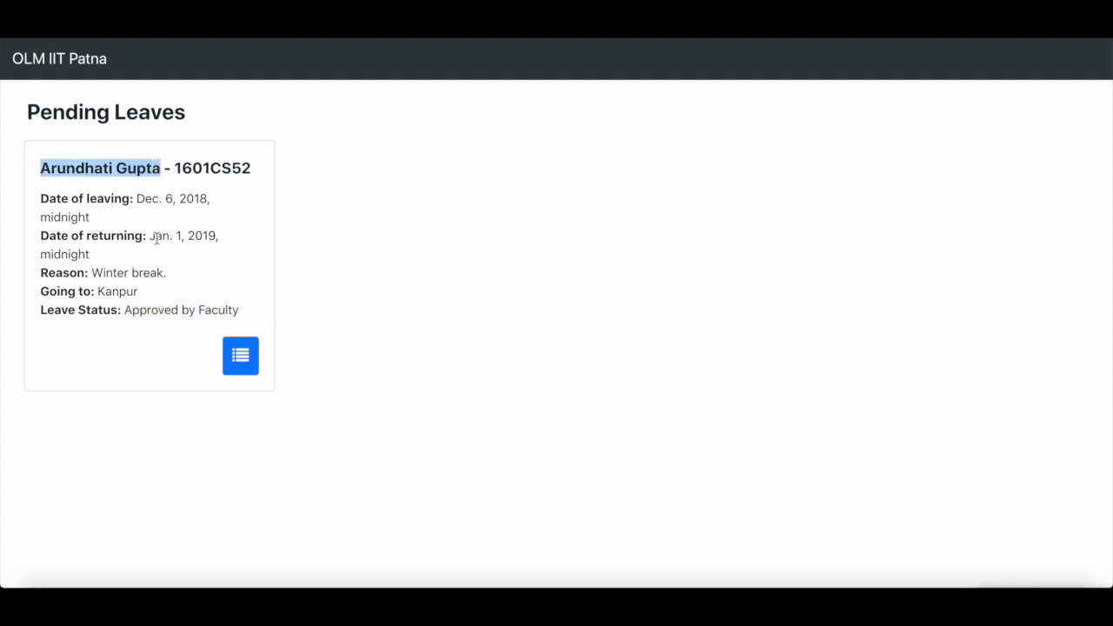
pyautogui.click(156, 239)
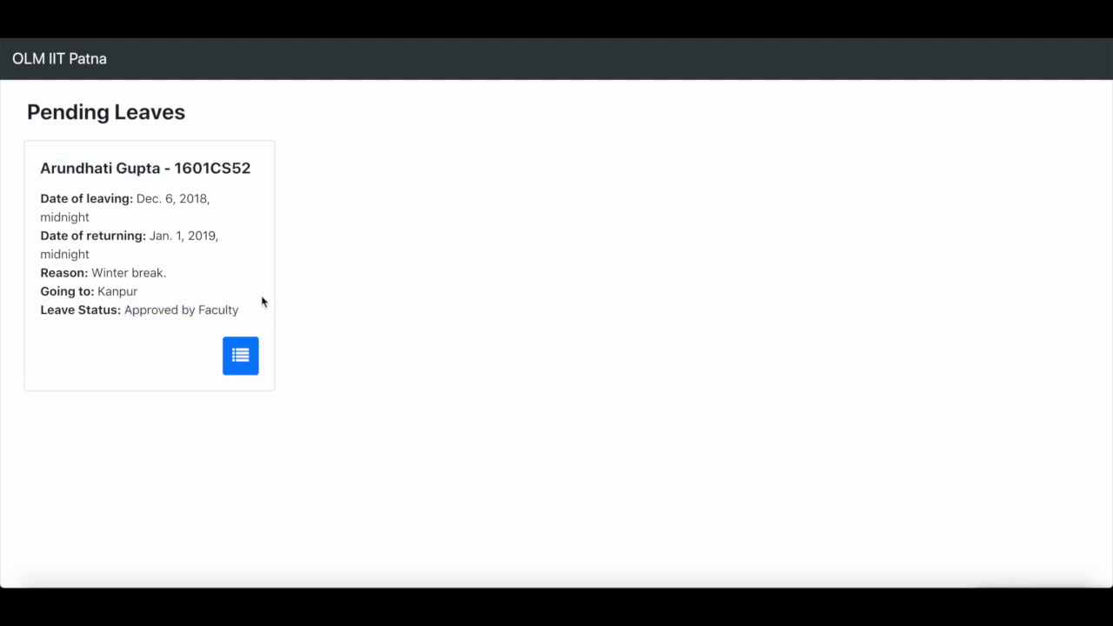
pyautogui.click(242, 358)
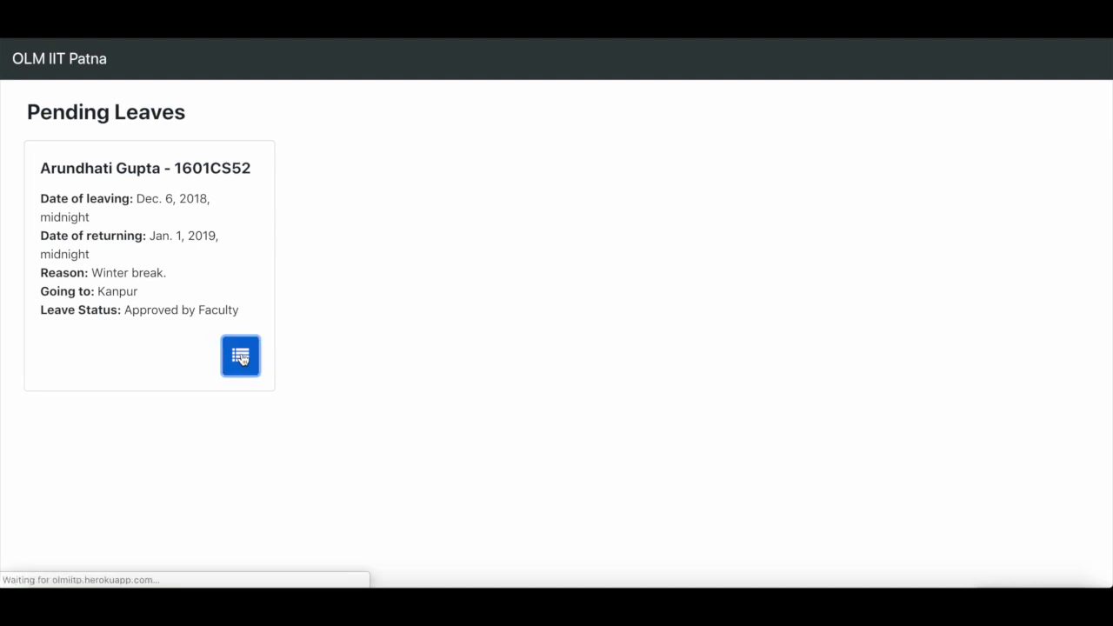
# - Approve and save the Kanpur winter-break leave, then confirm no pending leaves remain
pyautogui.click(204, 352)
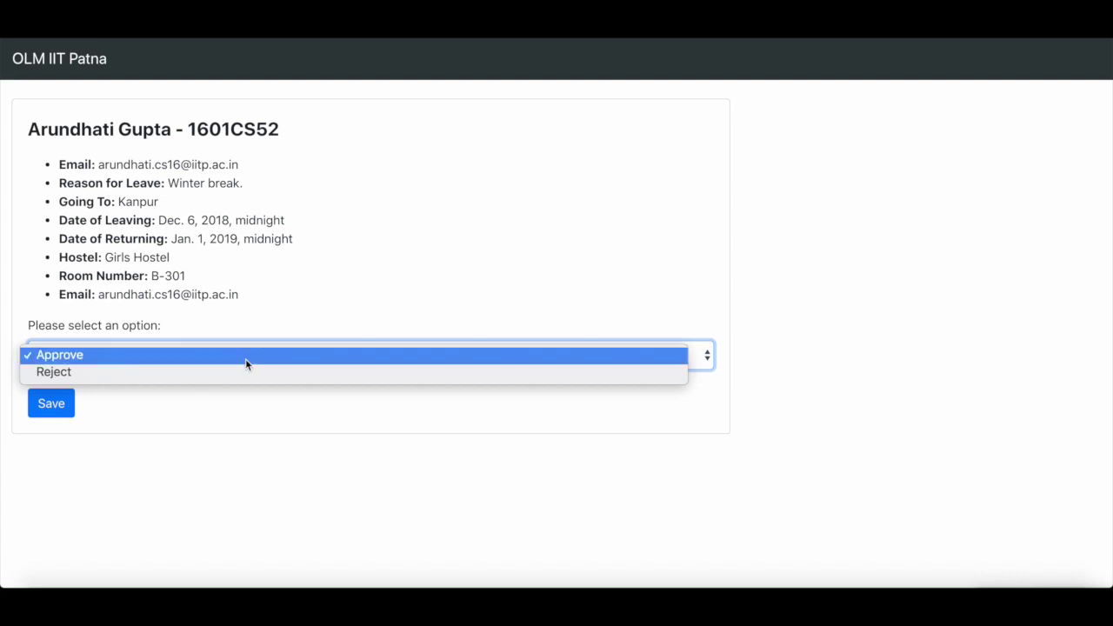
pyautogui.click(245, 358)
pyautogui.click(55, 410)
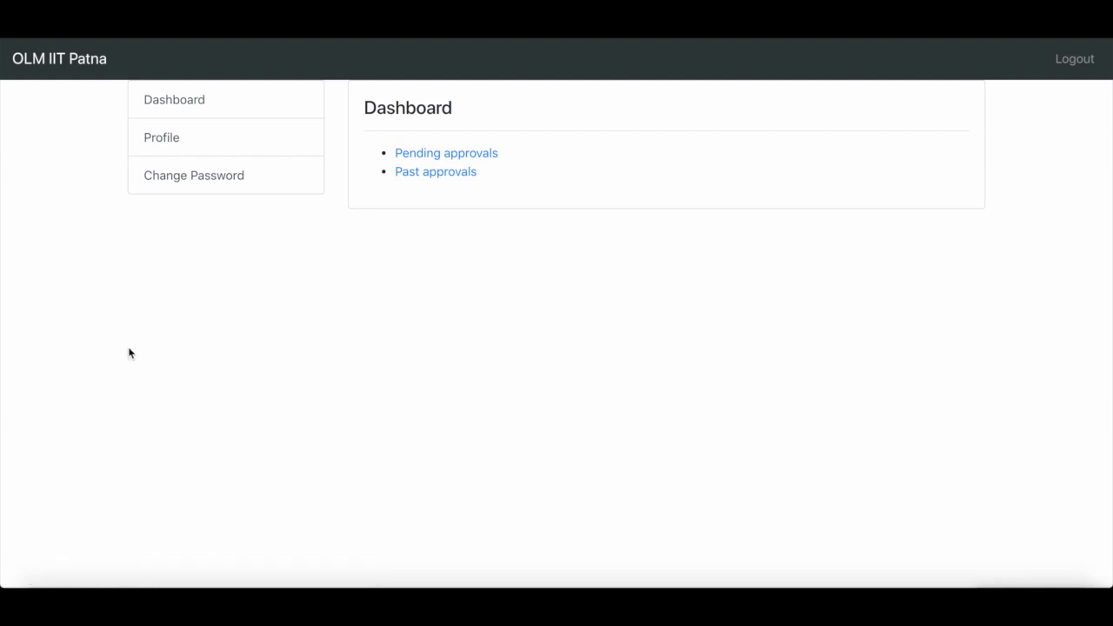
pyautogui.click(436, 157)
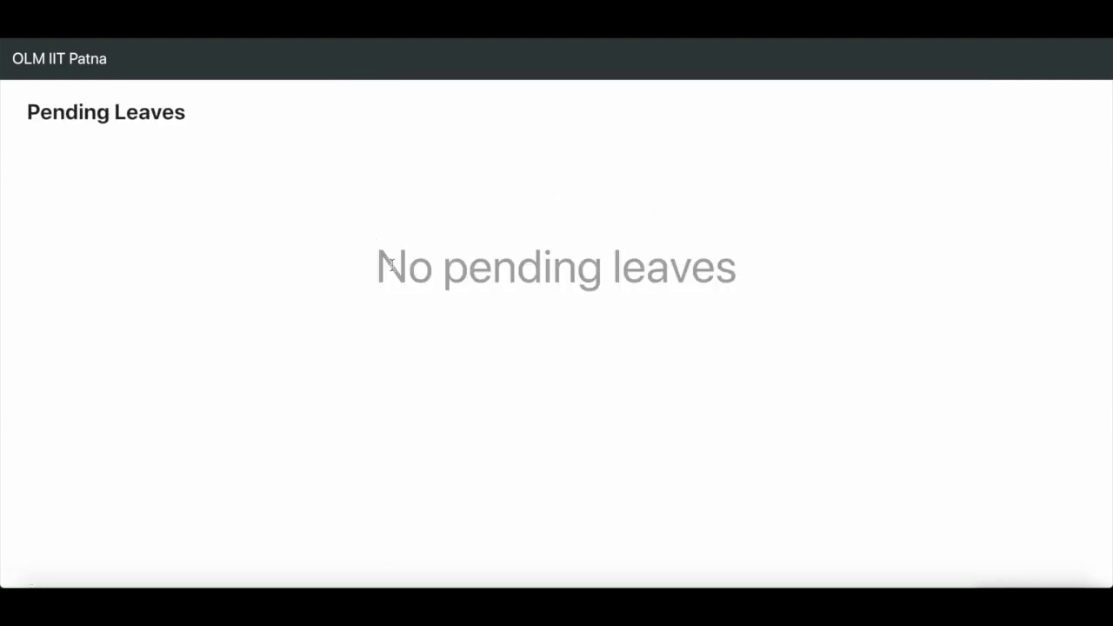
# - Verify the past Kanpur leave shows Approved by Warden, then return to the dashboard
pyautogui.click(38, 59)
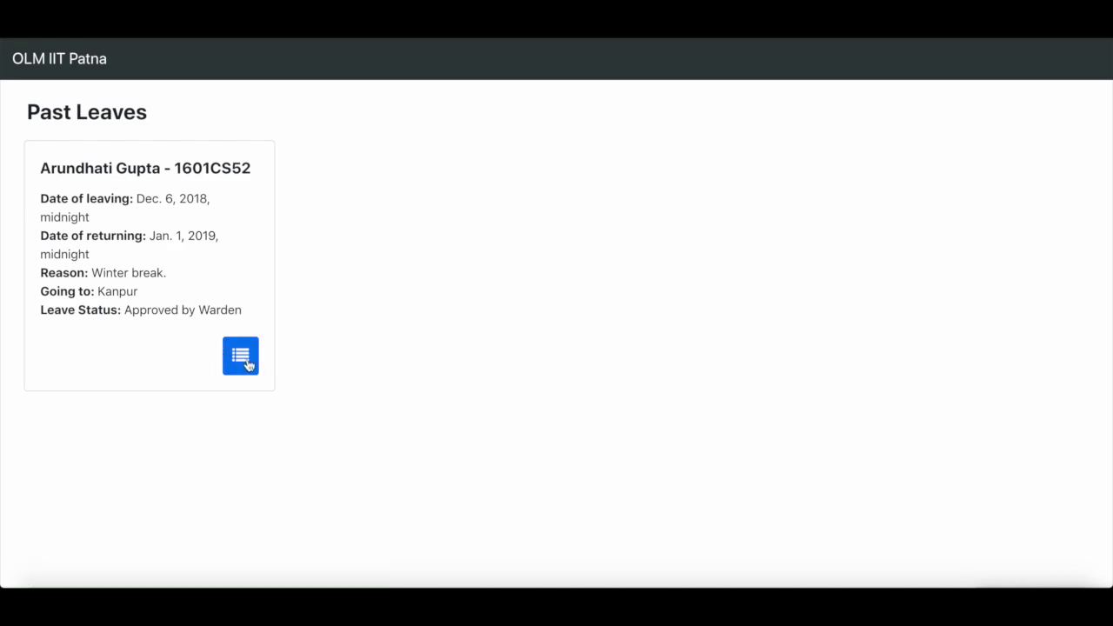
pyautogui.click(241, 356)
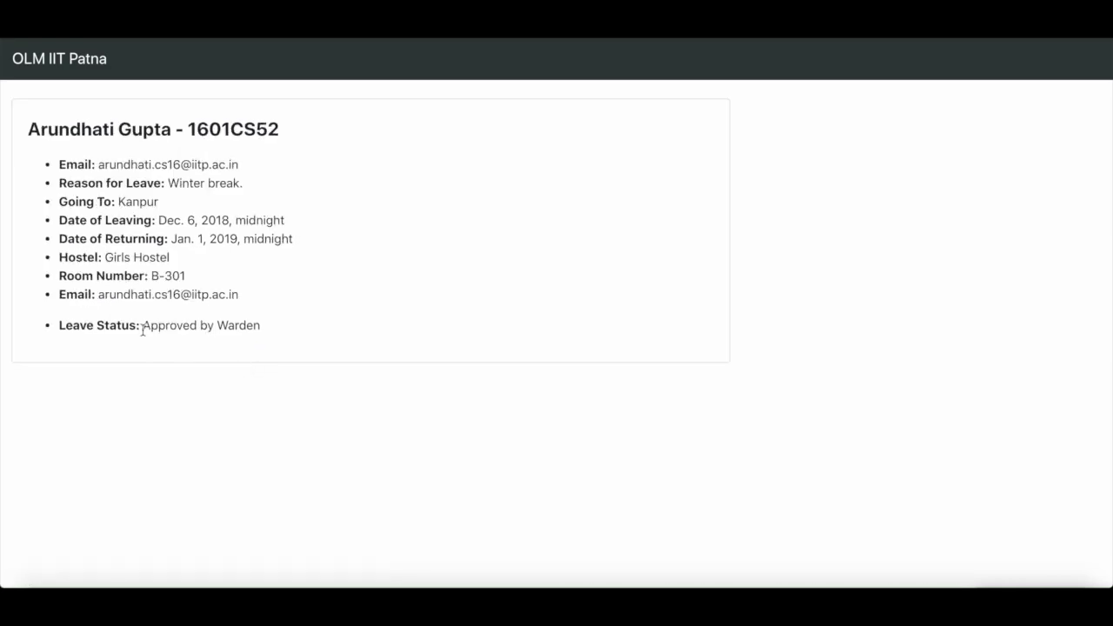
pyautogui.moveTo(144, 324); pyautogui.dragTo(318, 339)
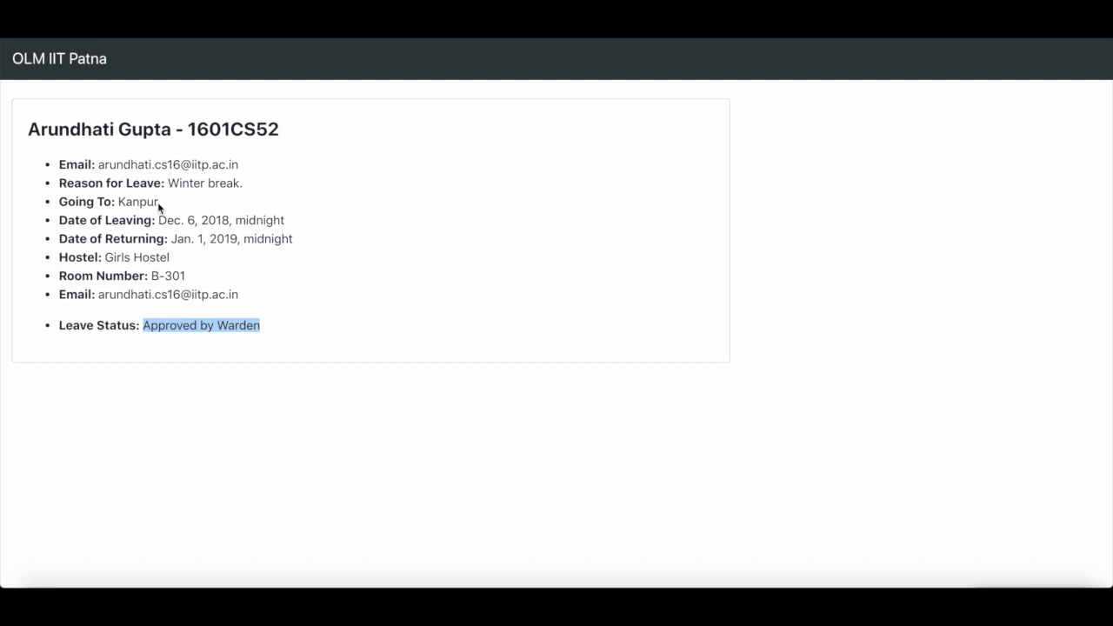
pyautogui.click(72, 57)
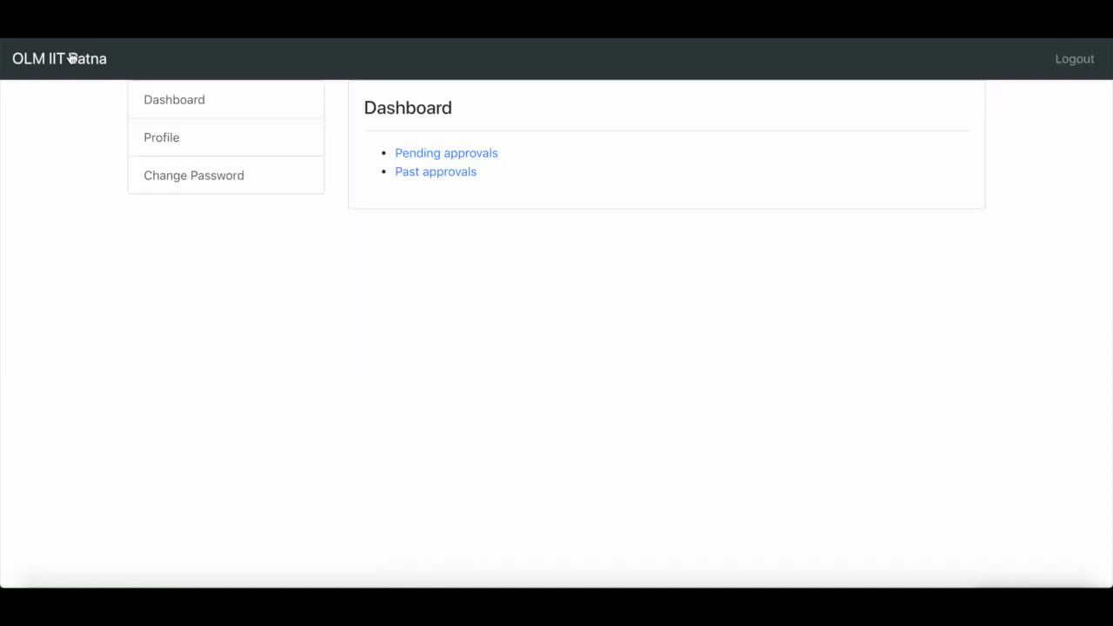
# - Log the warden out and sign in with the student's username and password
pyautogui.click(1089, 60)
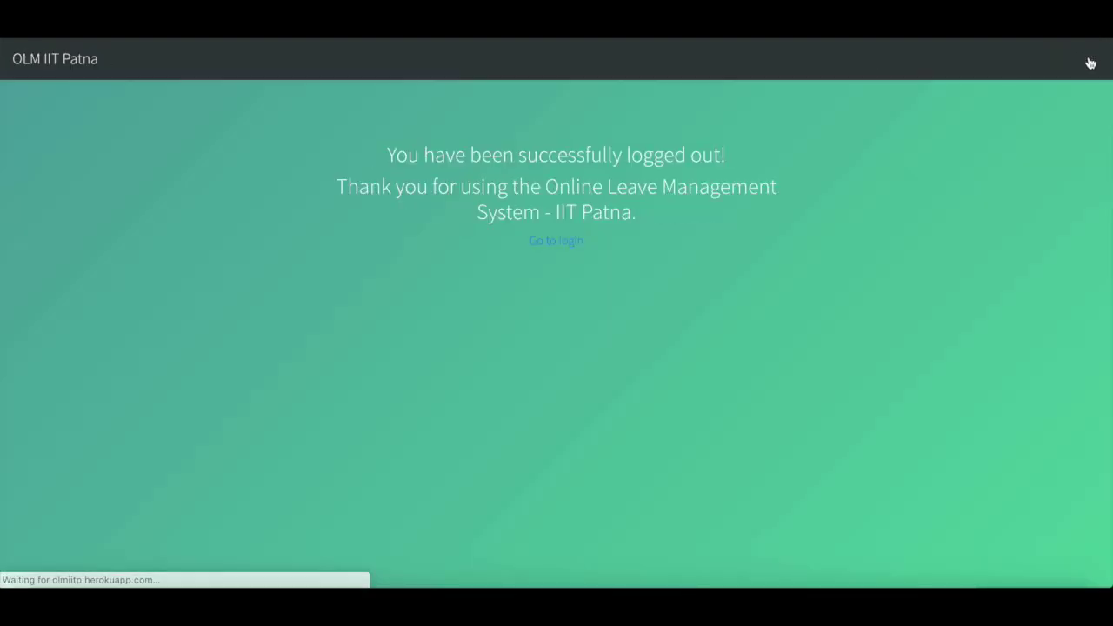
pyautogui.click(574, 244)
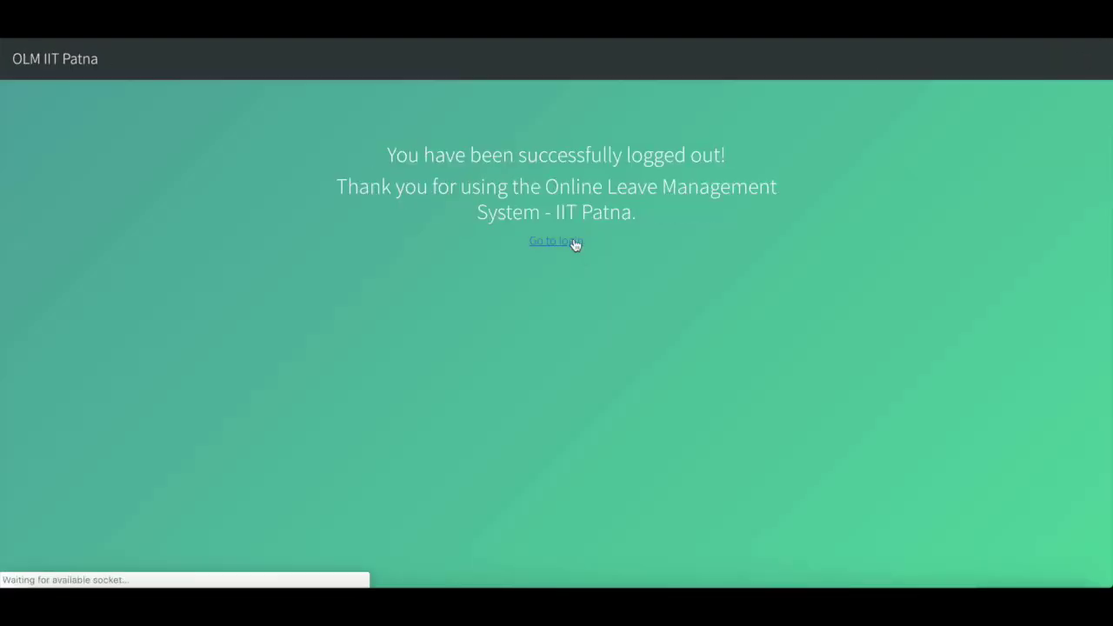
pyautogui.doubleClick(567, 211)
pyautogui.write('a')
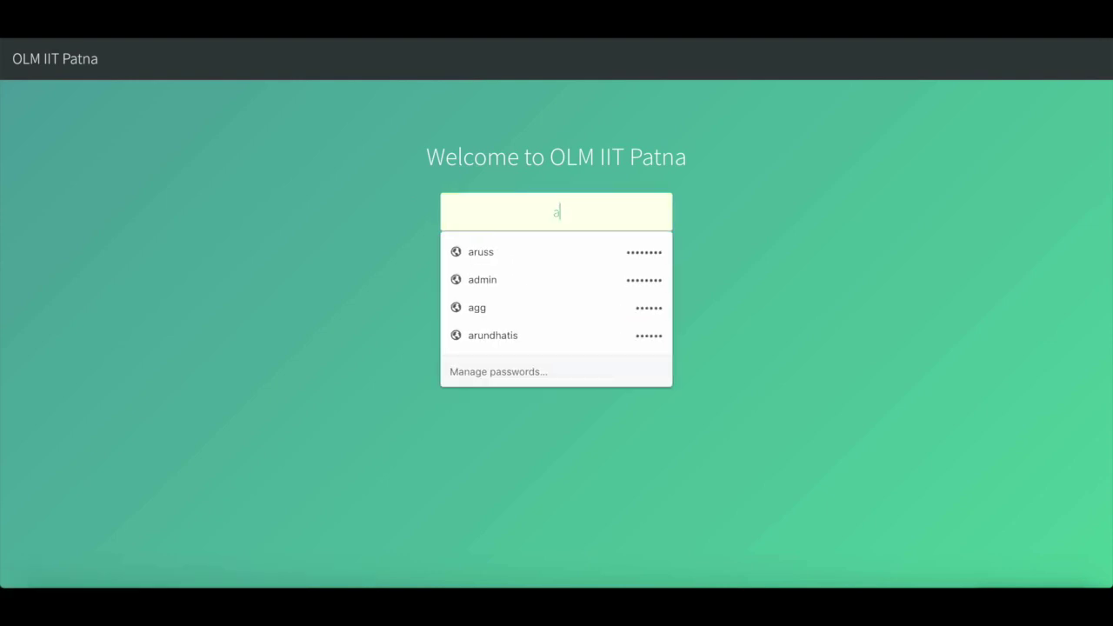
pyautogui.write('rundhati.')
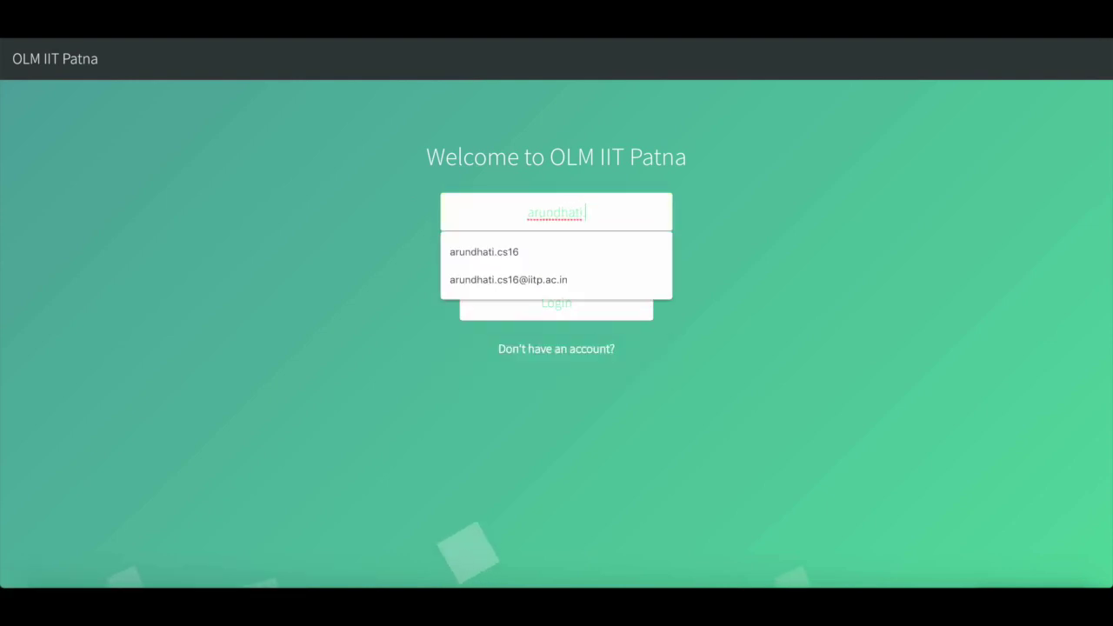
pyautogui.press('Down')
pyautogui.press('Tab')
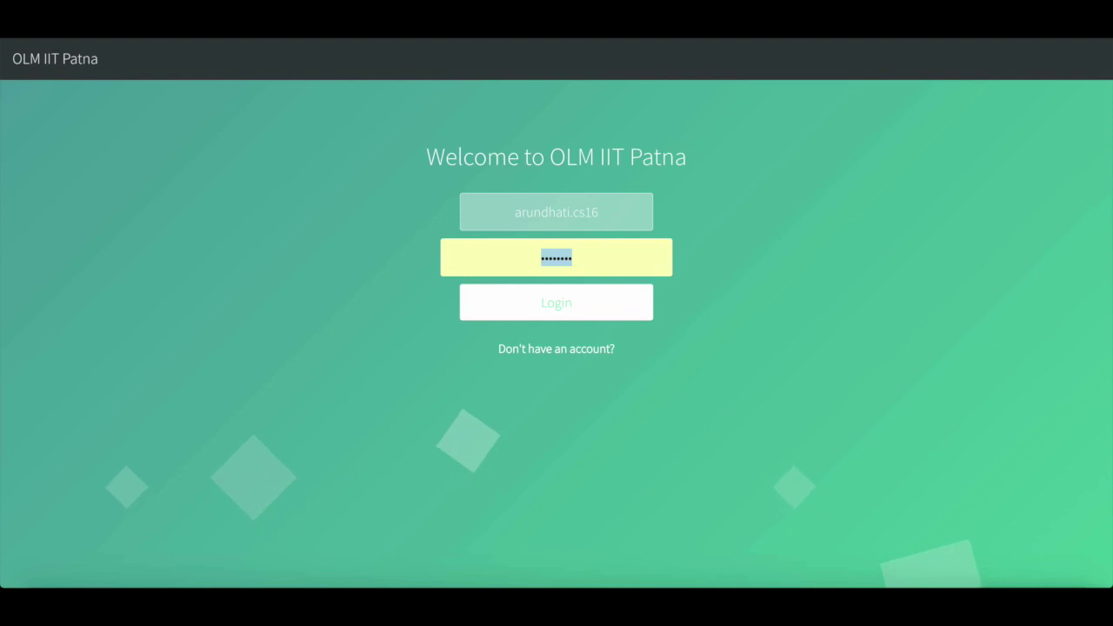
pyautogui.write('********')
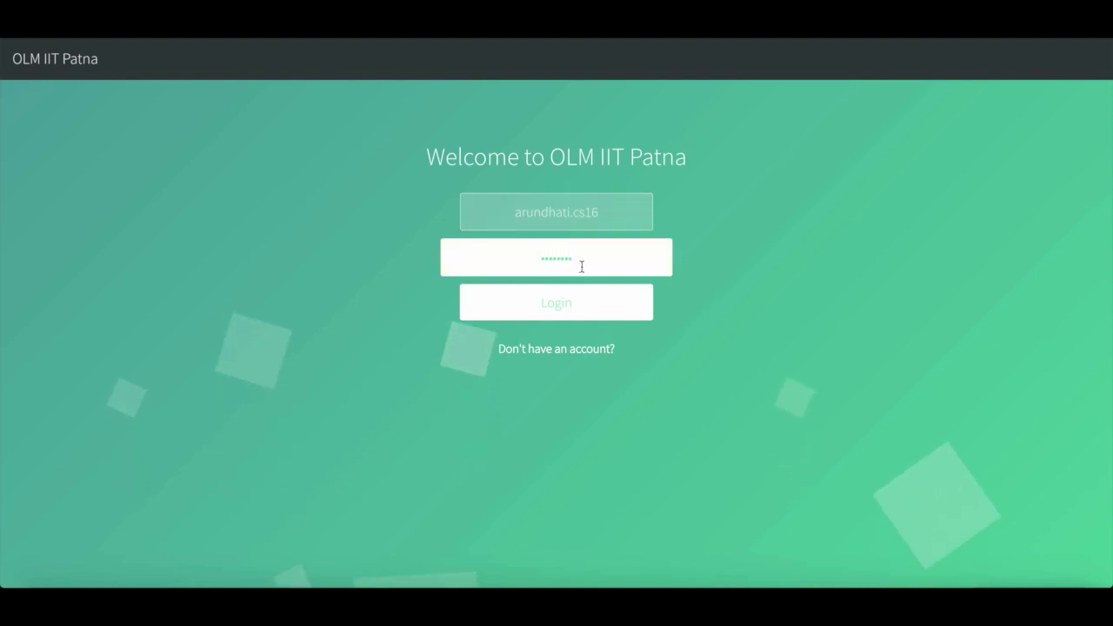
pyautogui.click(582, 301)
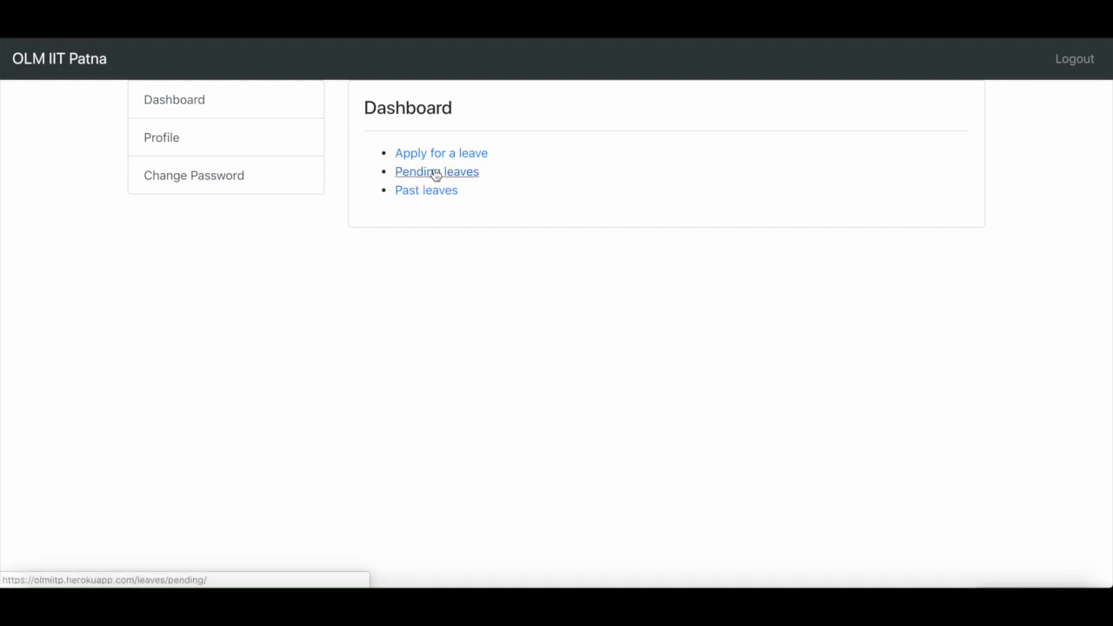
# - Confirm the student's past Kanpur leave reads Approved by Warden, then log the student out
pyautogui.click(434, 173)
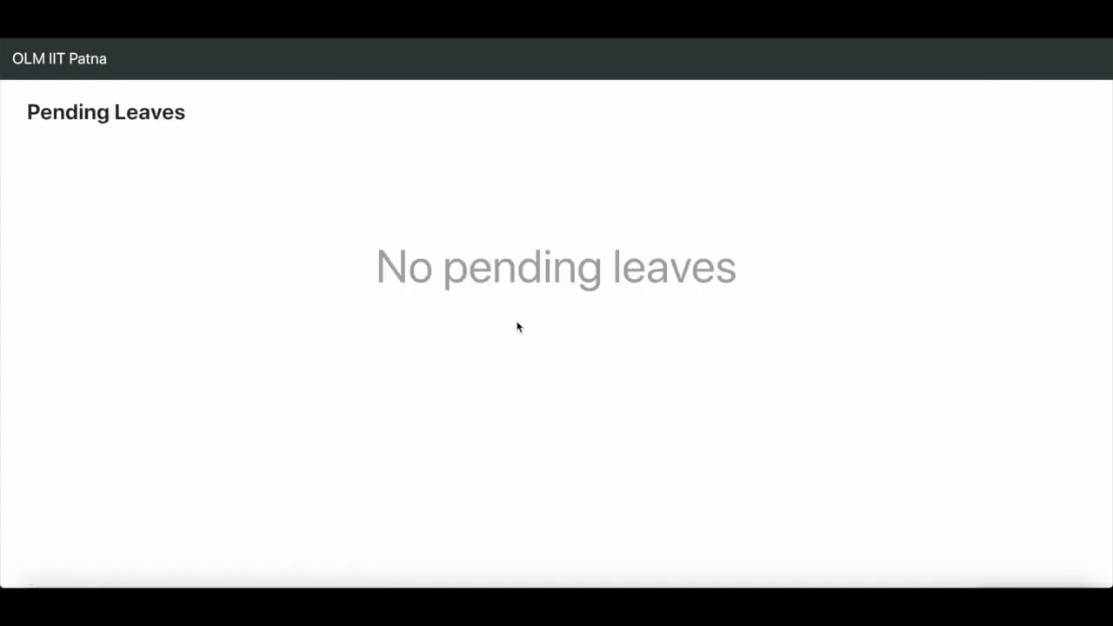
pyautogui.click(51, 64)
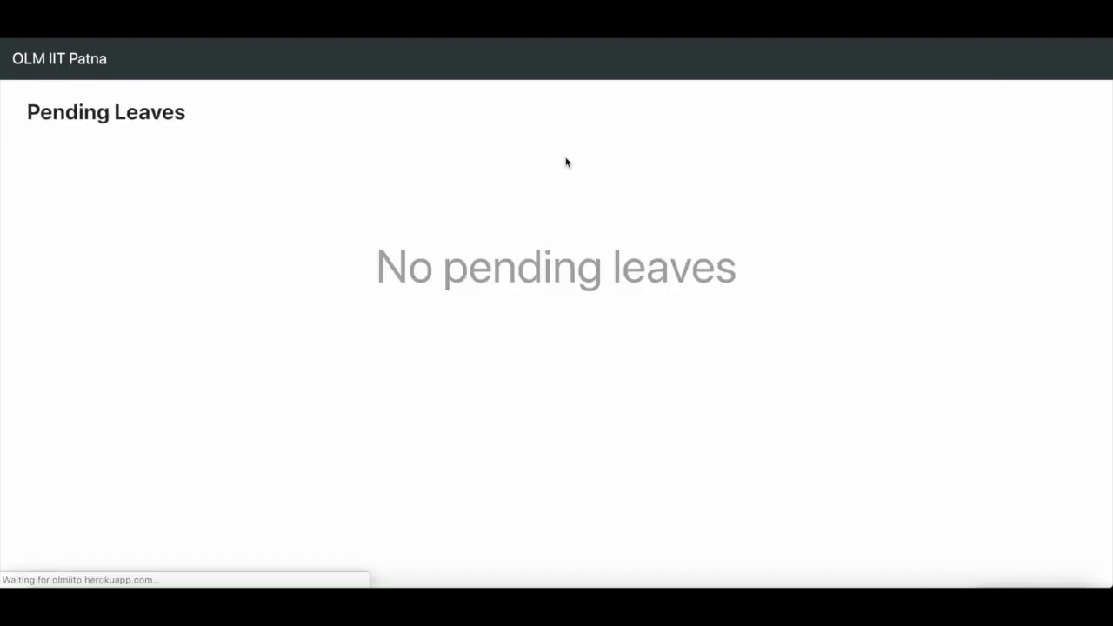
pyautogui.click(448, 194)
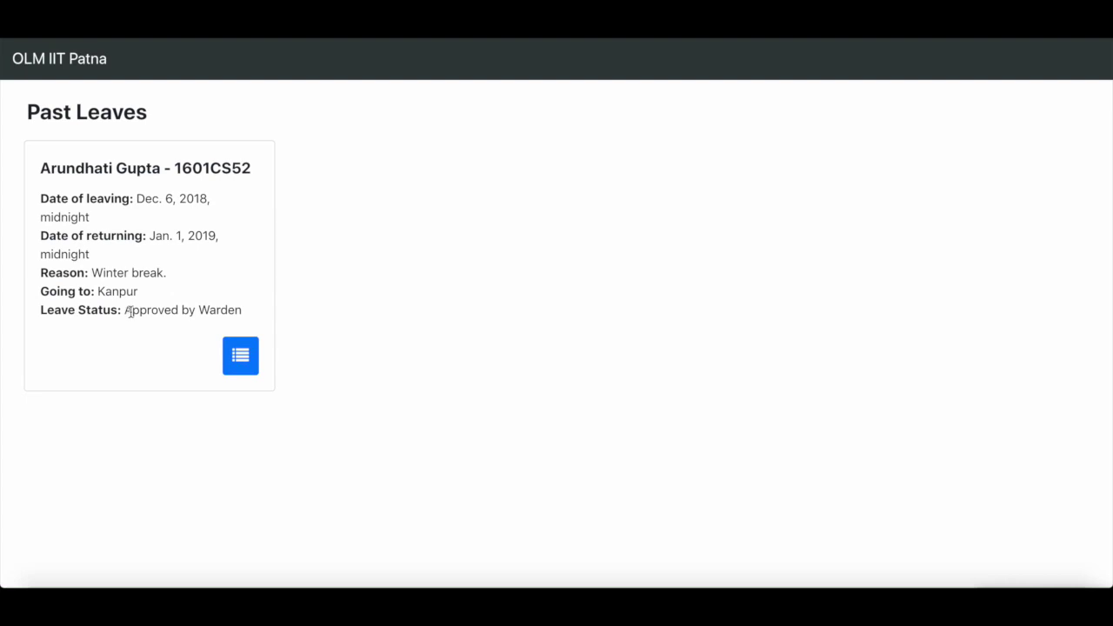
pyautogui.moveTo(126, 310); pyautogui.dragTo(245, 320)
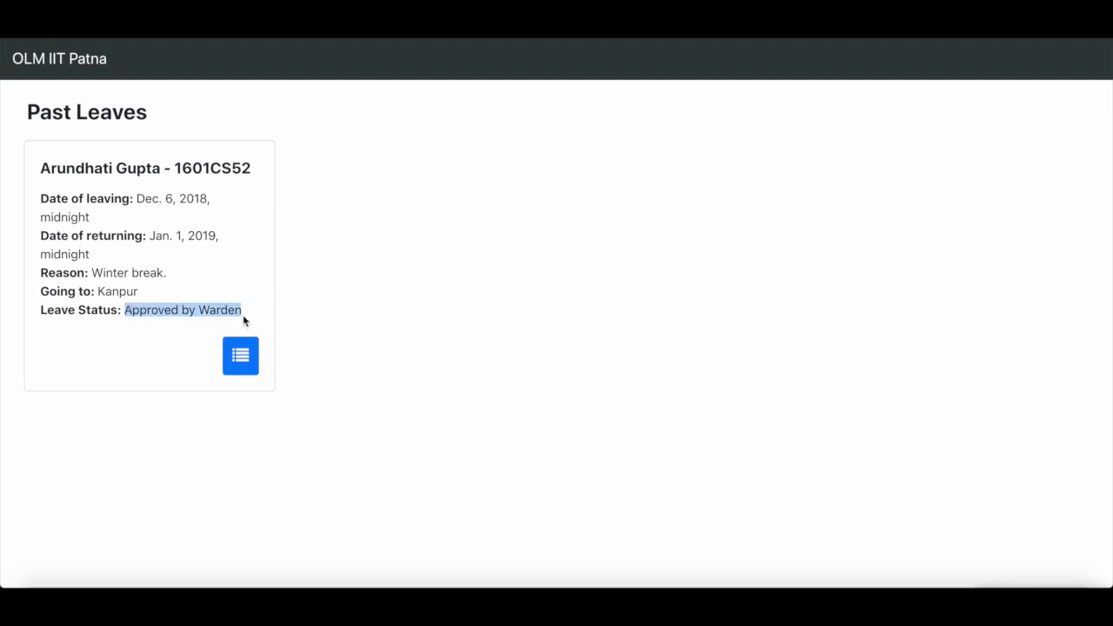
pyautogui.click(417, 299)
pyautogui.click(251, 358)
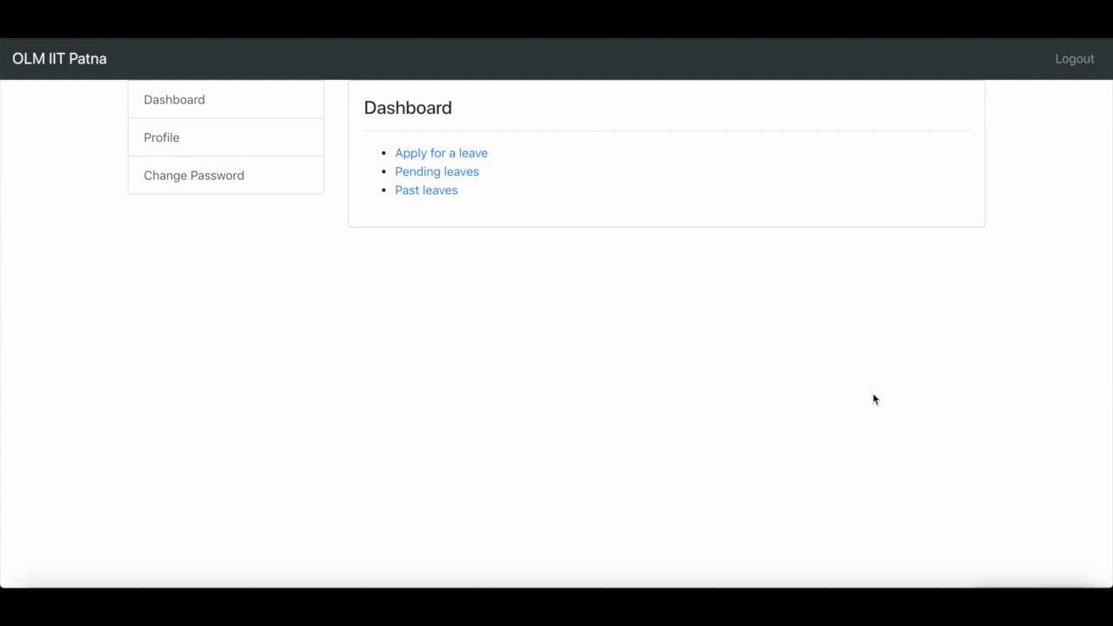
pyautogui.click(1074, 59)
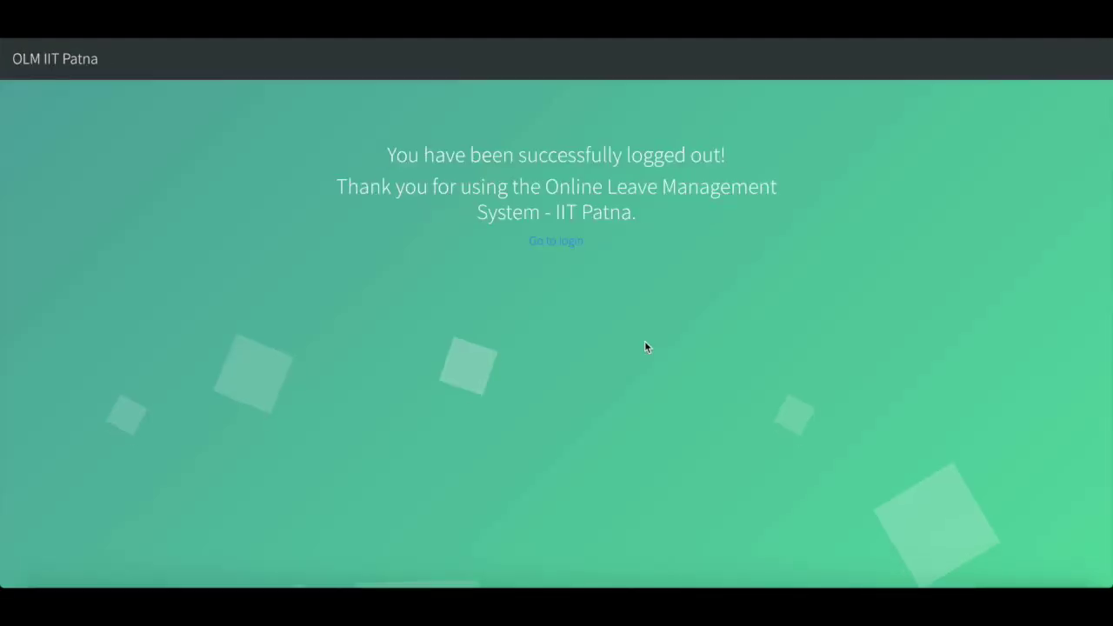